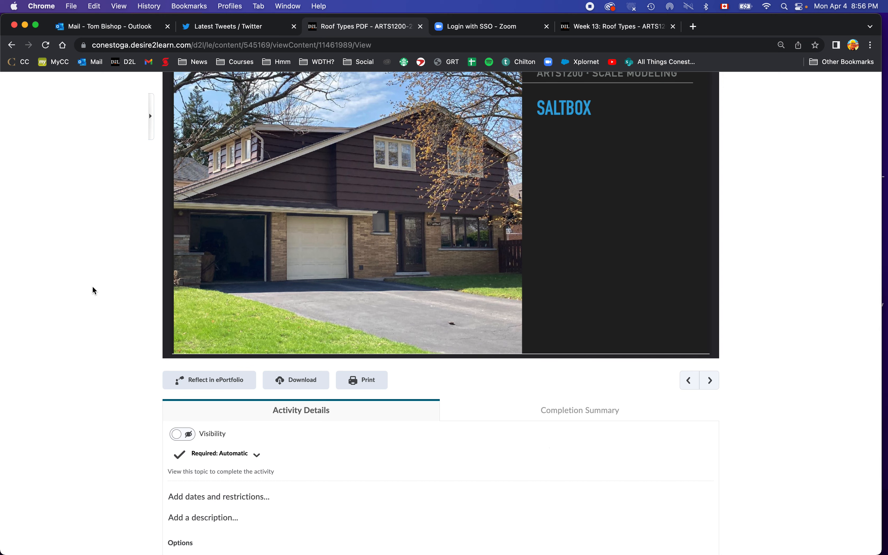
# Return to the Week 13: Roof Types module page and locate the Roof Types SKP file
pyautogui.scroll(2, 93, 288)
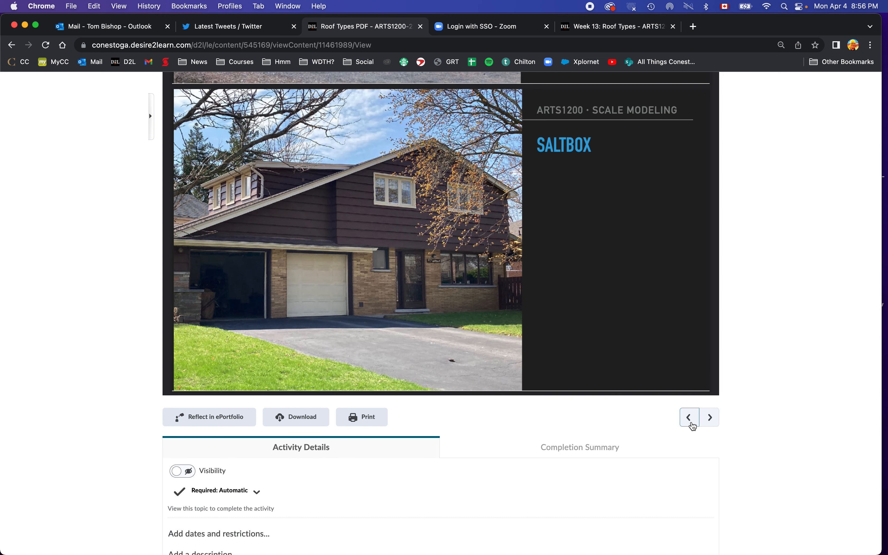
pyautogui.click(691, 424)
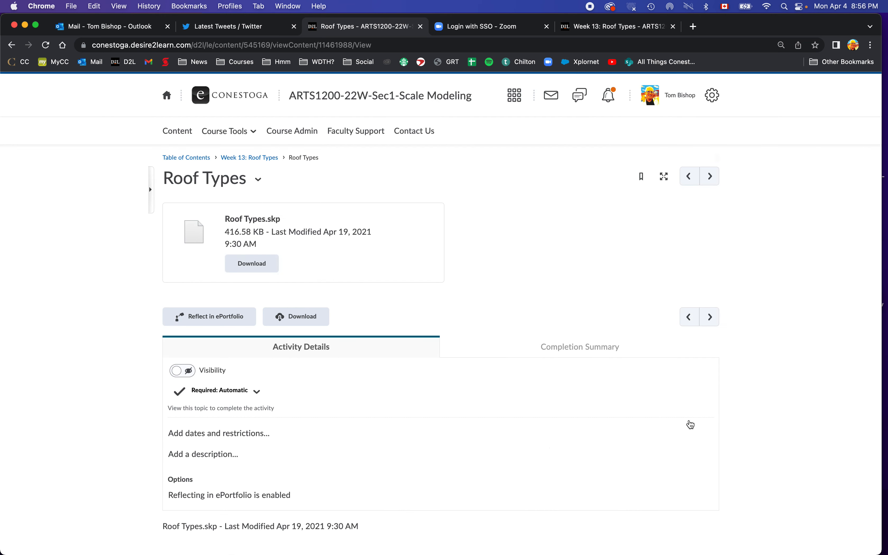
pyautogui.click(255, 157)
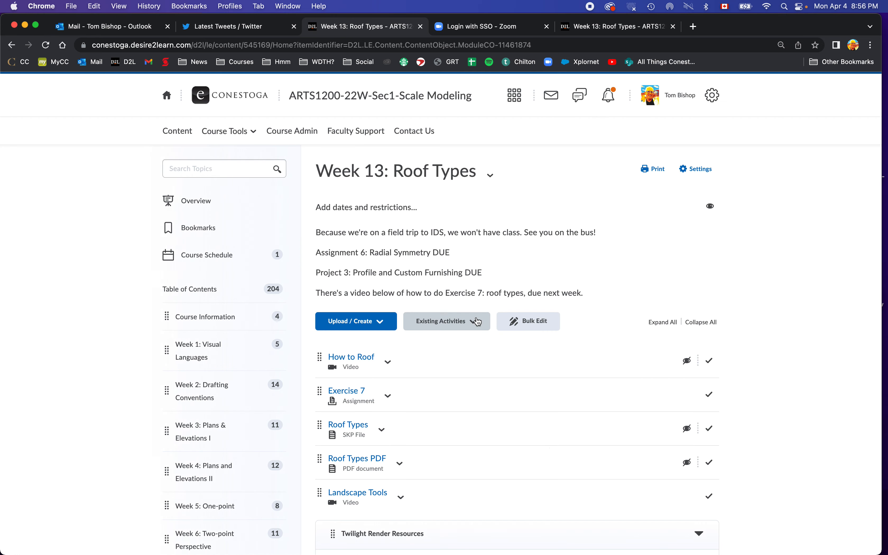
pyautogui.scroll(-2, 478, 322)
pyautogui.scroll(-1, 478, 322)
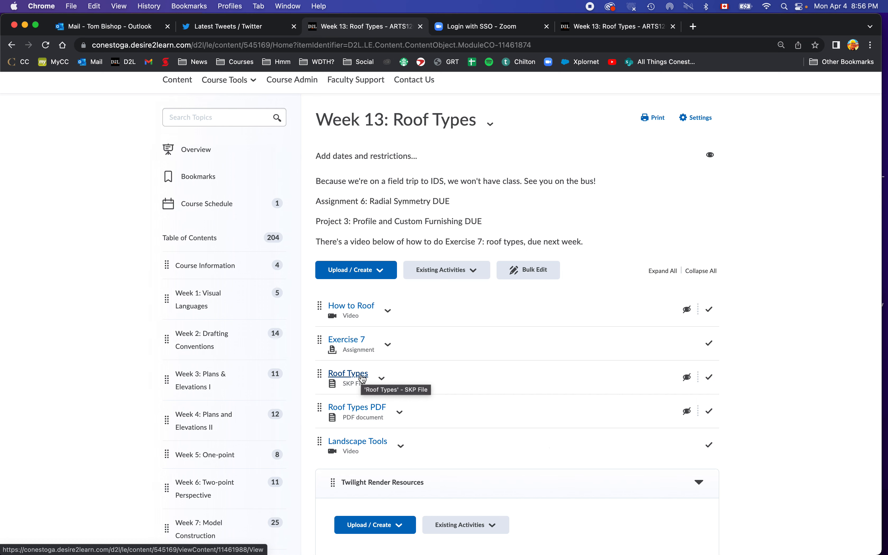
# Switch to SketchUp and draw a 5' vertical line up from the midpoint of the GABLE block's front upper edge
pyautogui.press('super+Tab')
pyautogui.press('super+Tab')
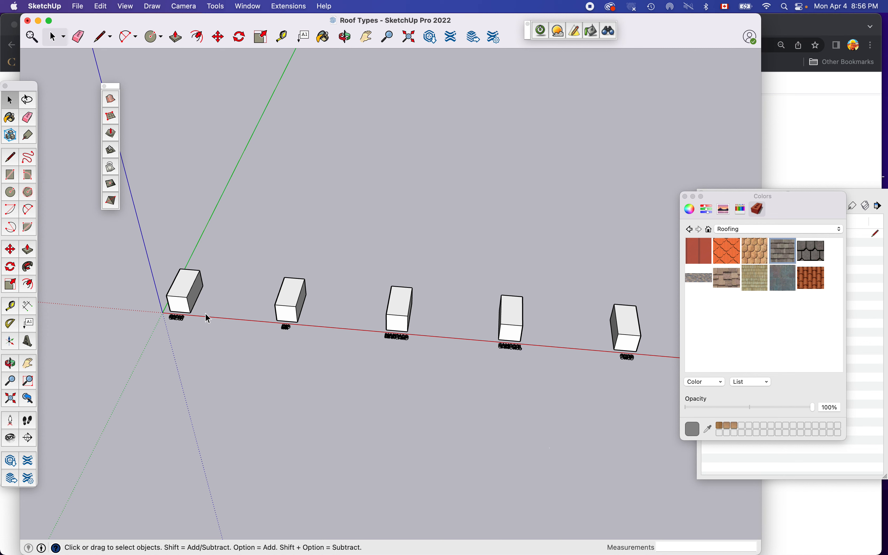
pyautogui.scroll(10, 170, 291)
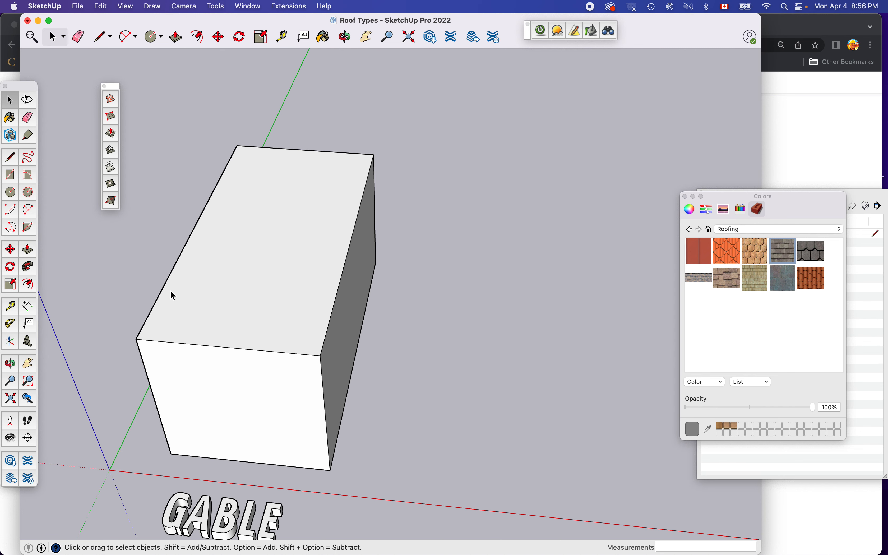
pyautogui.scroll(-5, 170, 291)
pyautogui.scroll(5, 170, 291)
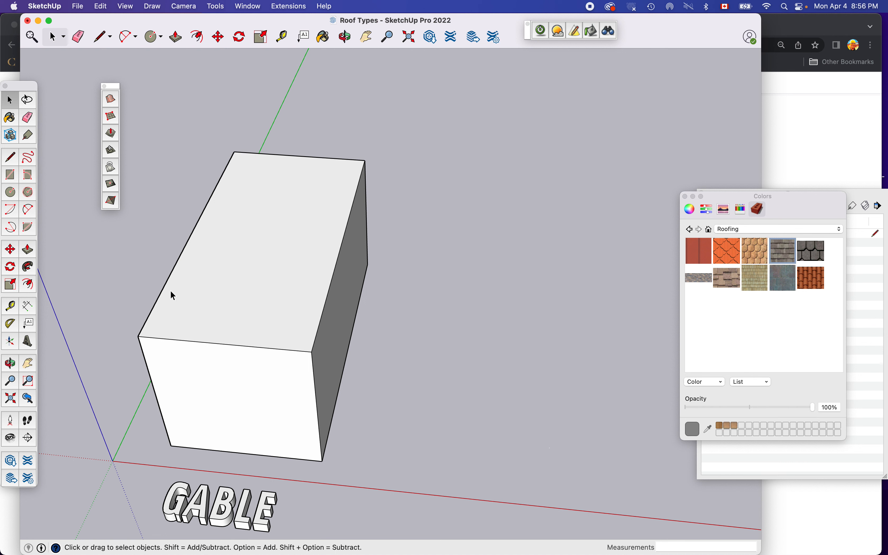
pyautogui.press('l')
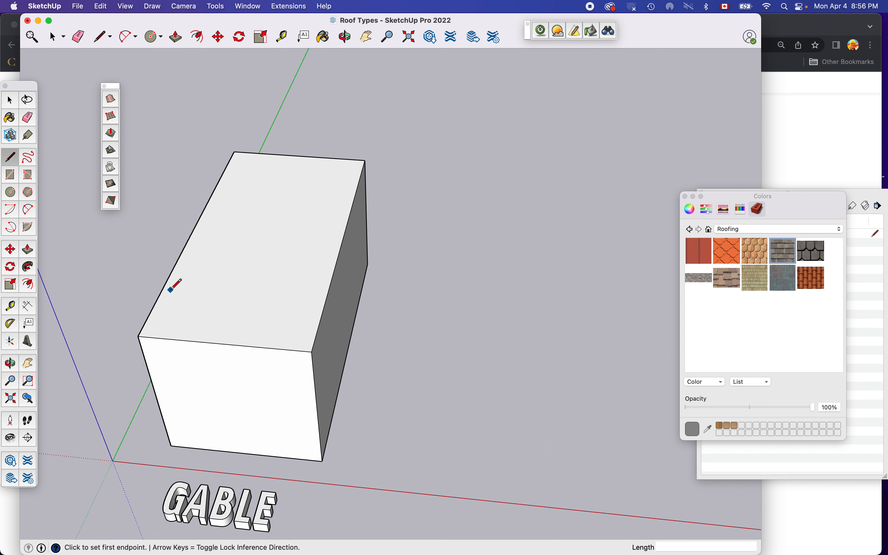
pyautogui.click(224, 344)
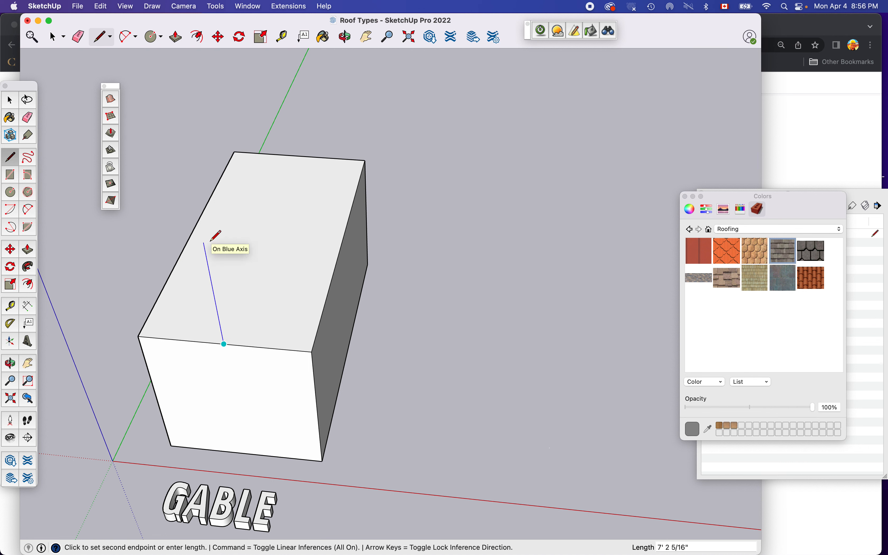
pyautogui.click(213, 251)
pyautogui.write('5')
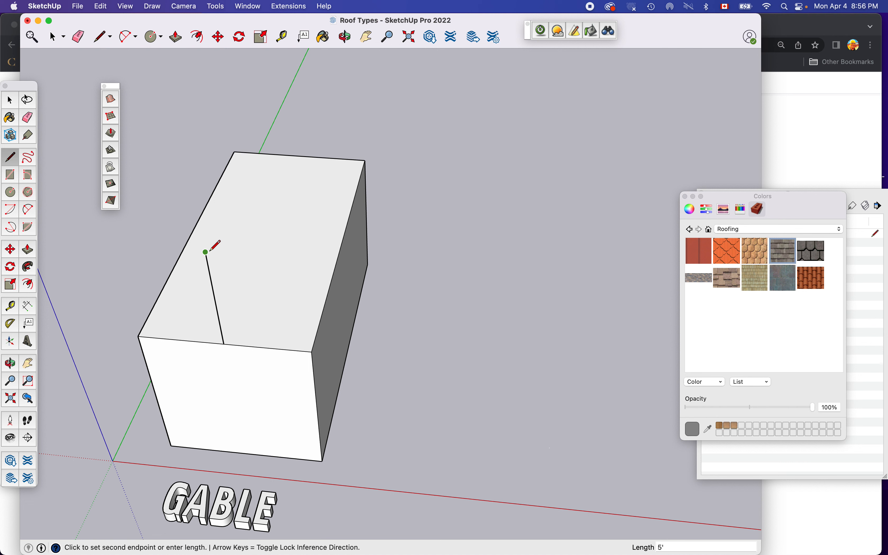
pyautogui.press('Return')
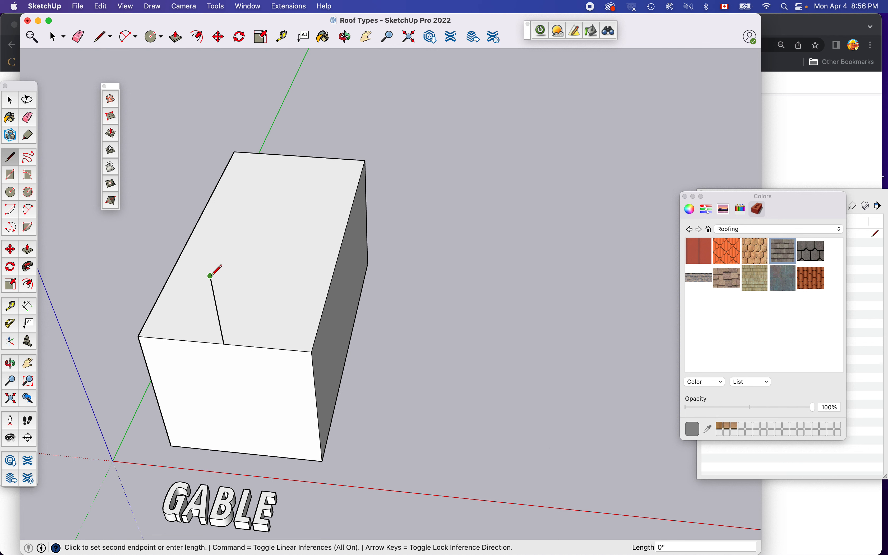
# Connect the vertical line's peak to both front upper corners to form a gable triangle, and remove the centre line
pyautogui.click(312, 351)
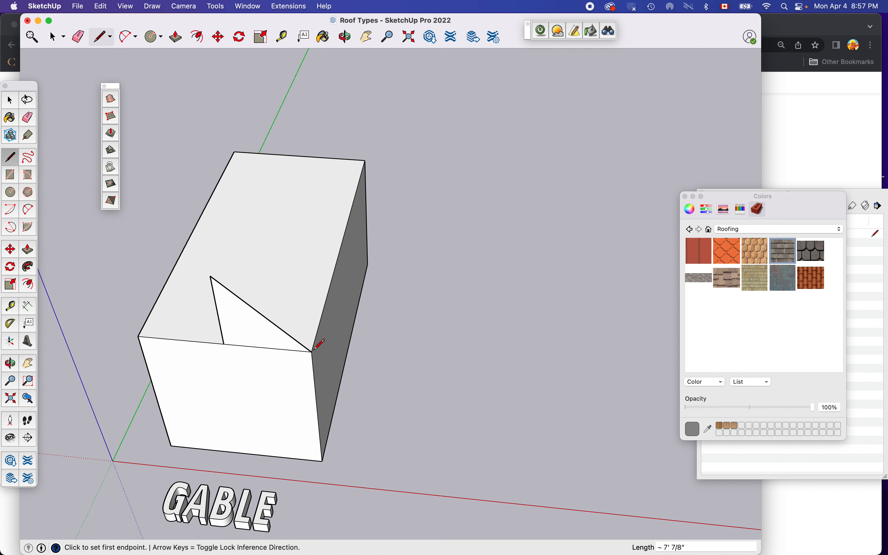
pyautogui.click(210, 276)
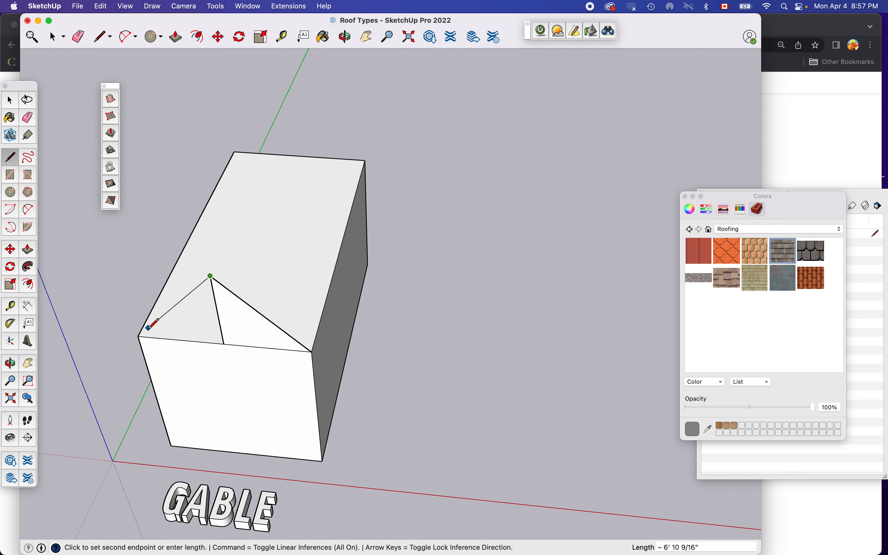
pyautogui.click(139, 336)
pyautogui.press('space')
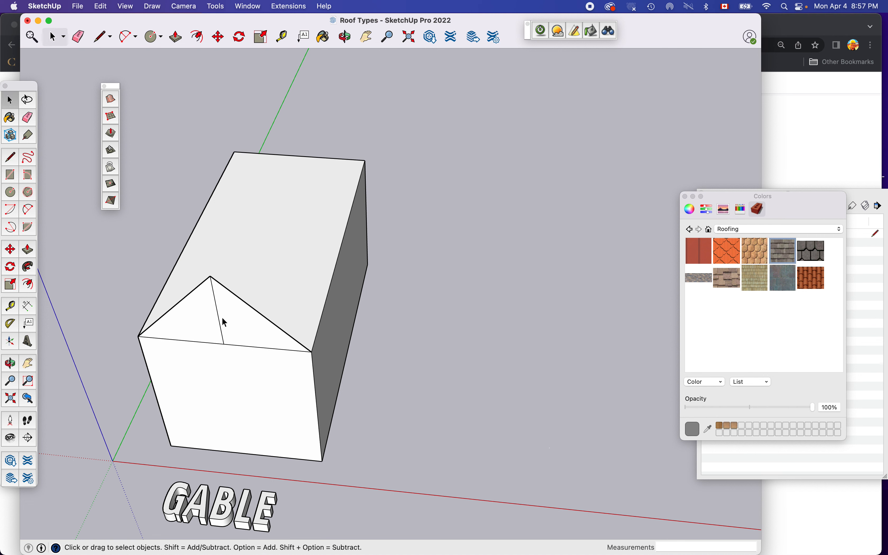
pyautogui.click(222, 325)
# Offset the gable triangle outward by 6"
pyautogui.click(239, 325)
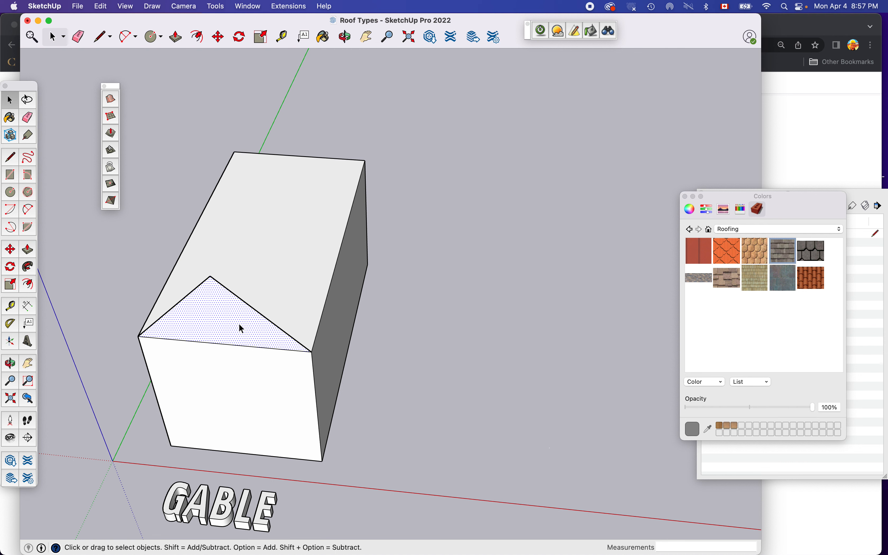
pyautogui.press('f')
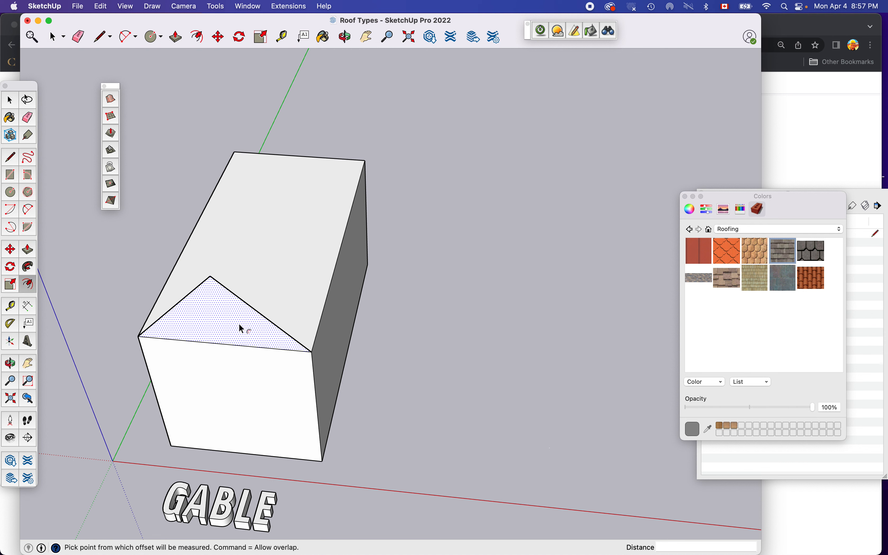
pyautogui.click(250, 324)
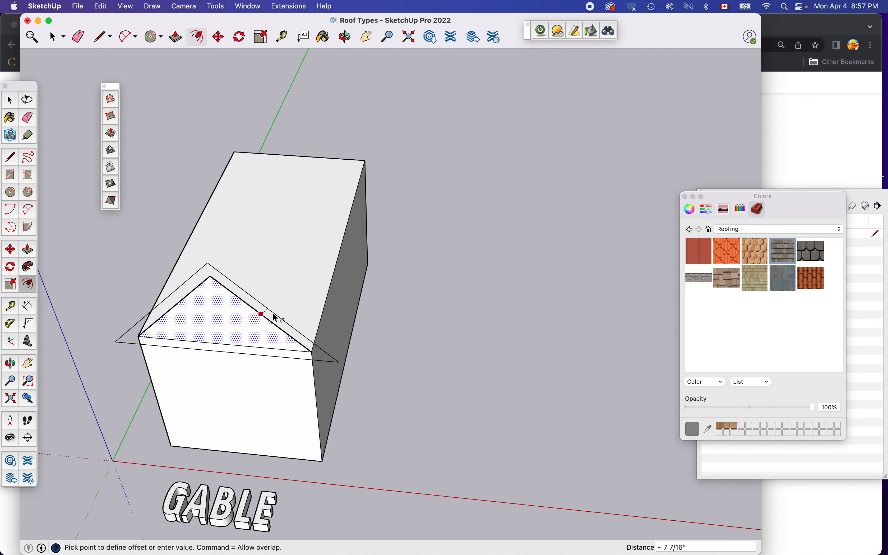
pyautogui.click(274, 314)
pyautogui.write('6')
pyautogui.press('Return')
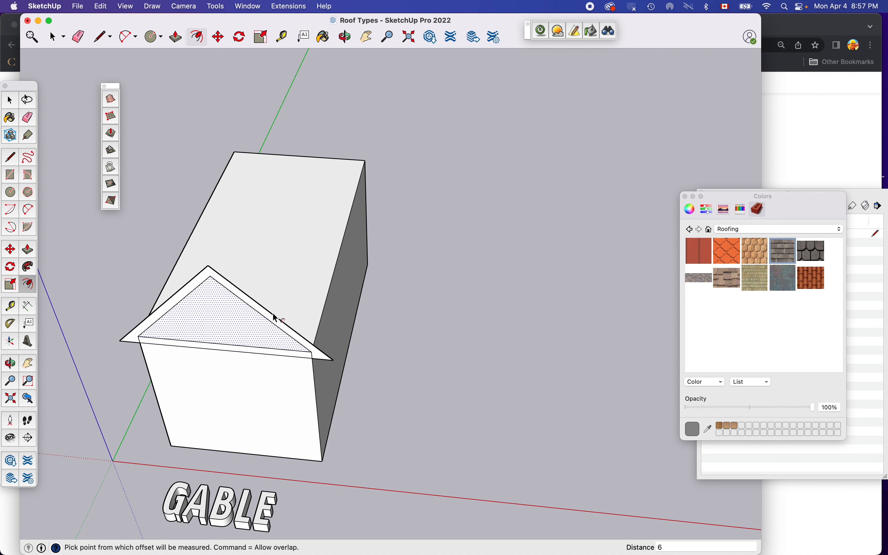
# Delete the offset outline's horizontal edge below the gable triangle
pyautogui.press('space')
pyautogui.click(267, 354)
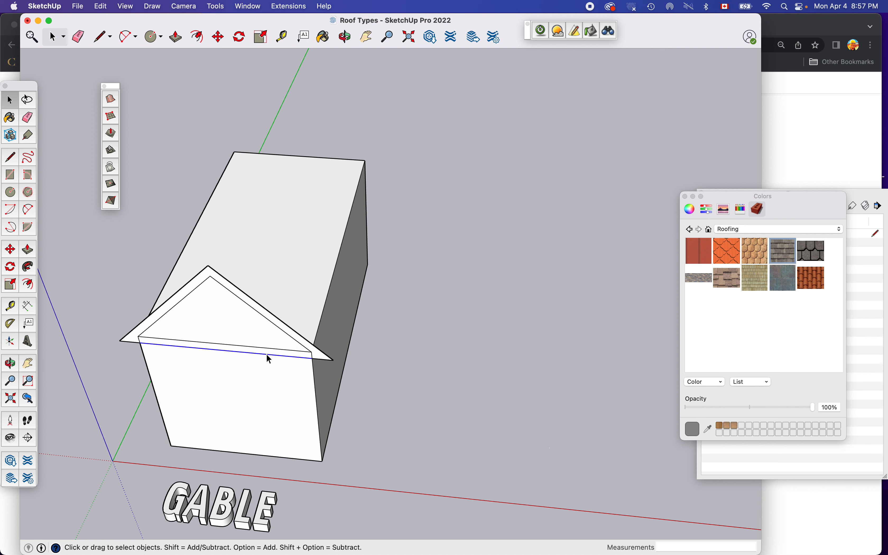
pyautogui.press('Delete')
# Try pushing the inner gable triangle back 20' to the block's rear, inspect the roof, and undo the extrusion
pyautogui.click(246, 338)
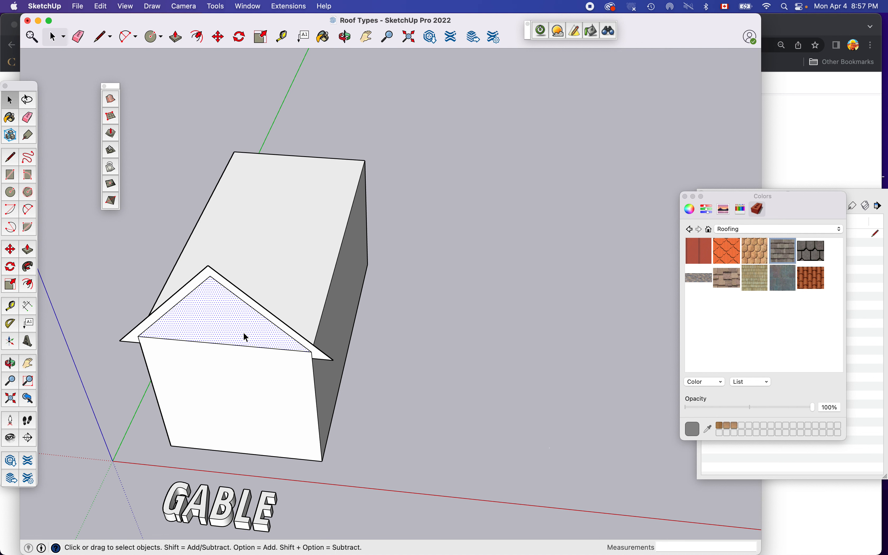
pyautogui.press('p')
pyautogui.click(245, 338)
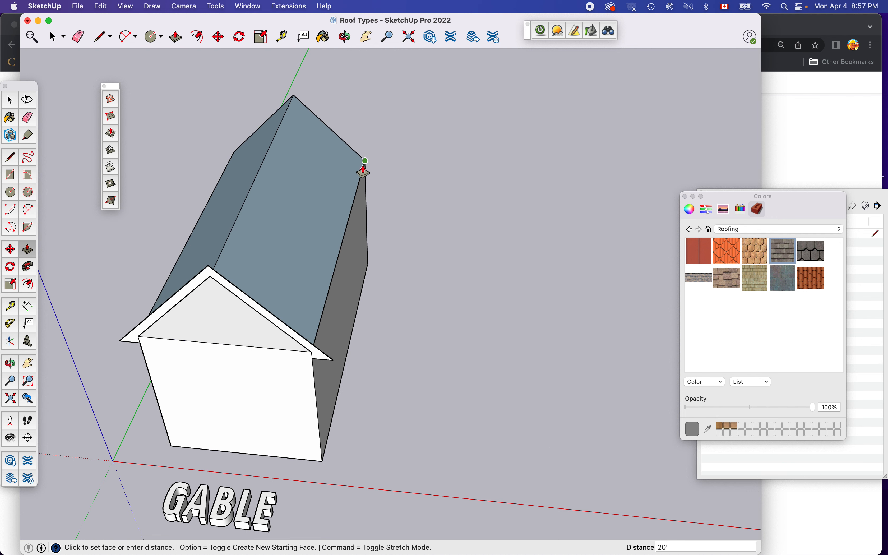
pyautogui.click(370, 168)
pyautogui.press('o')
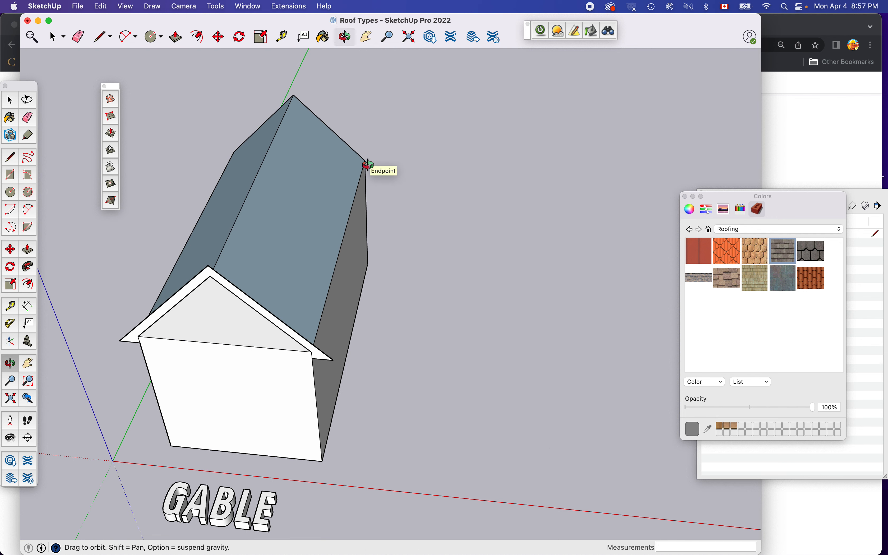
pyautogui.moveTo(368, 167); pyautogui.dragTo(599, 150)
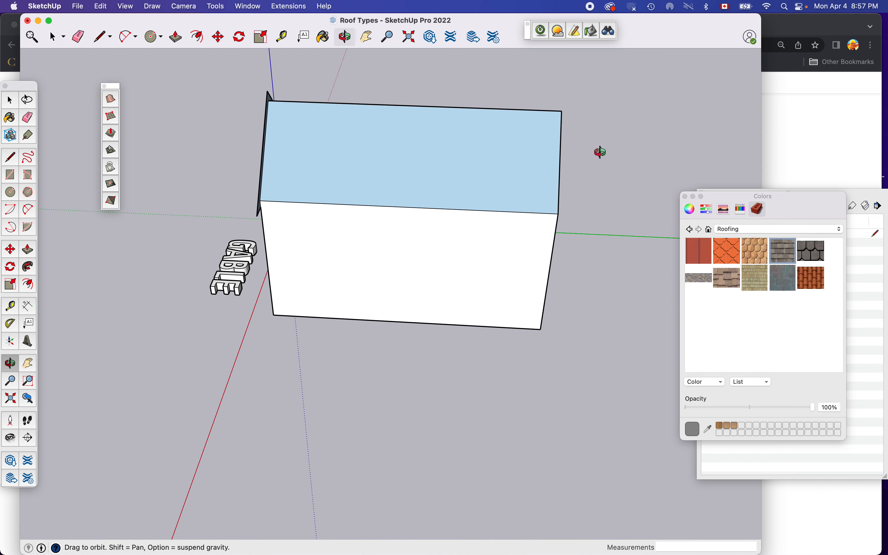
pyautogui.moveTo(384, 187); pyautogui.dragTo(601, 159)
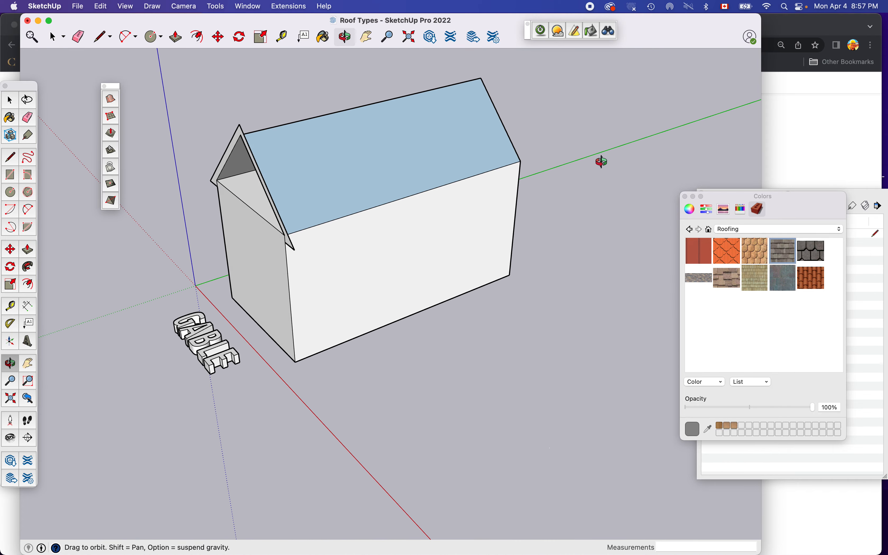
pyautogui.moveTo(370, 209); pyautogui.dragTo(609, 152)
pyautogui.press('super+z')
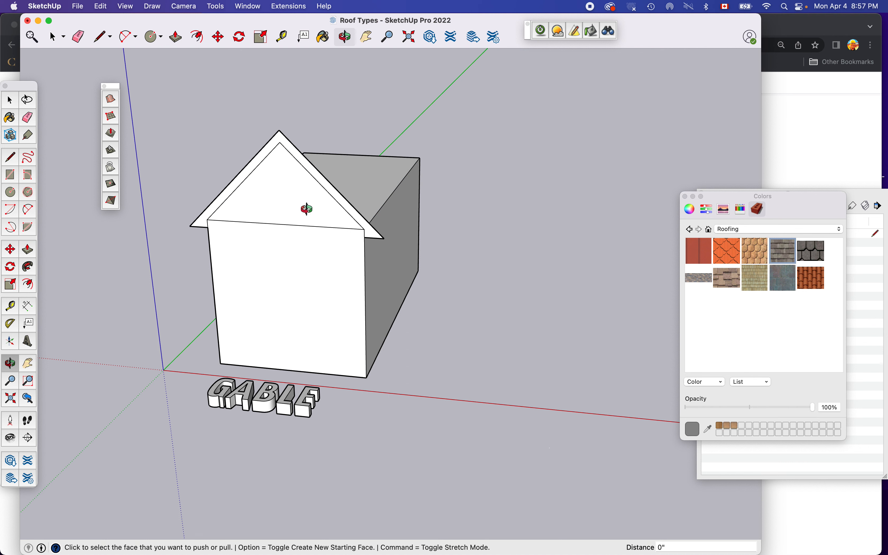
# Push/Pull the inner gable triangle back 20' to the block's rear edge, creating a new starting face to keep the front closed
pyautogui.press('p')
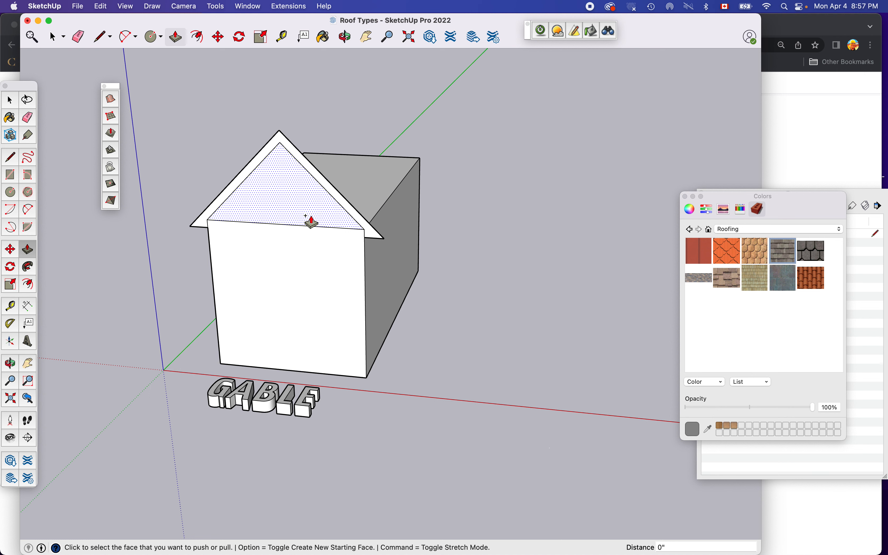
pyautogui.click(307, 215)
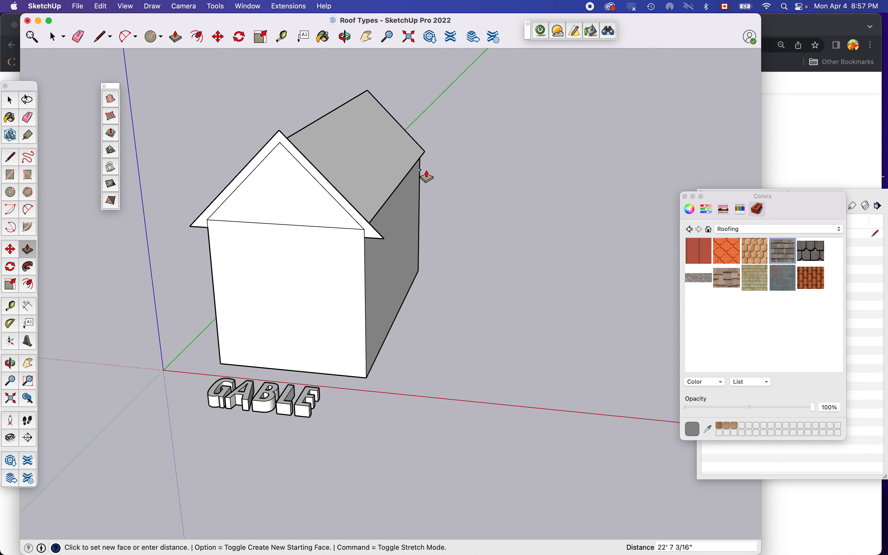
pyautogui.click(418, 179)
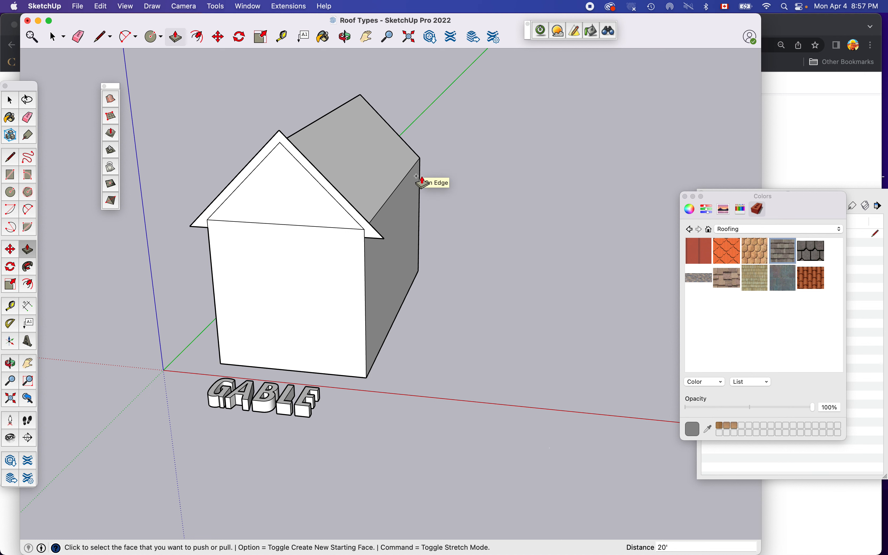
# Pull the offset fascia strip on the gable front outward 6"
pyautogui.click(337, 204)
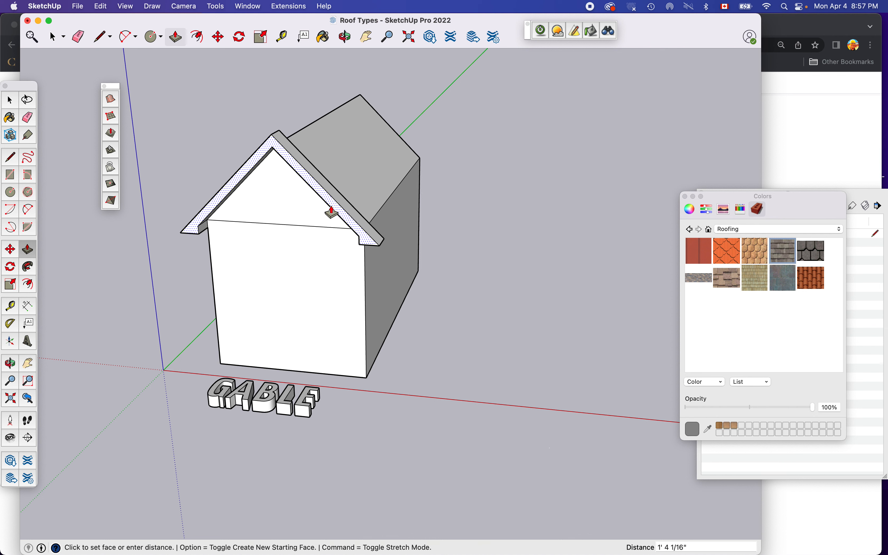
pyautogui.click(332, 212)
pyautogui.write('6')
pyautogui.press('Return')
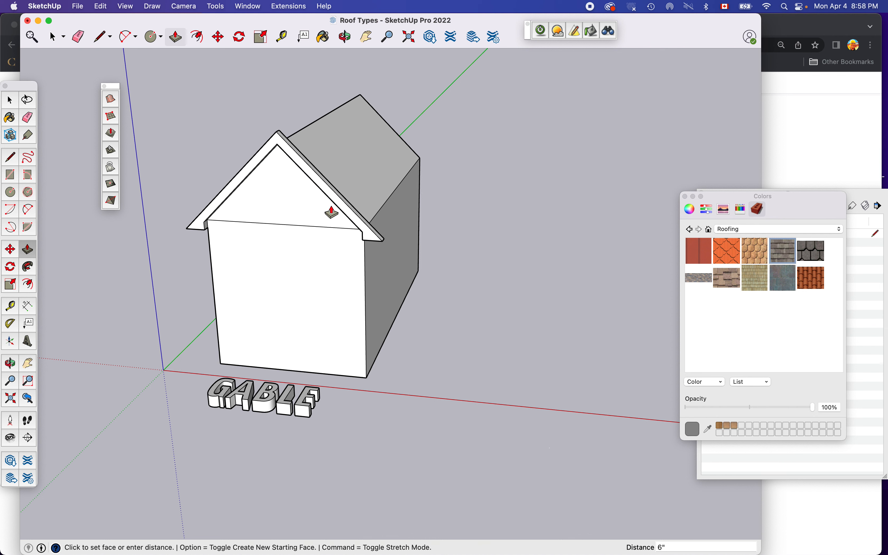
# Extrude the fascia strip's back face about 20' 7" along the roof so that it overhangs the rear wall
pyautogui.press('o')
pyautogui.moveTo(367, 215); pyautogui.dragTo(130, 253)
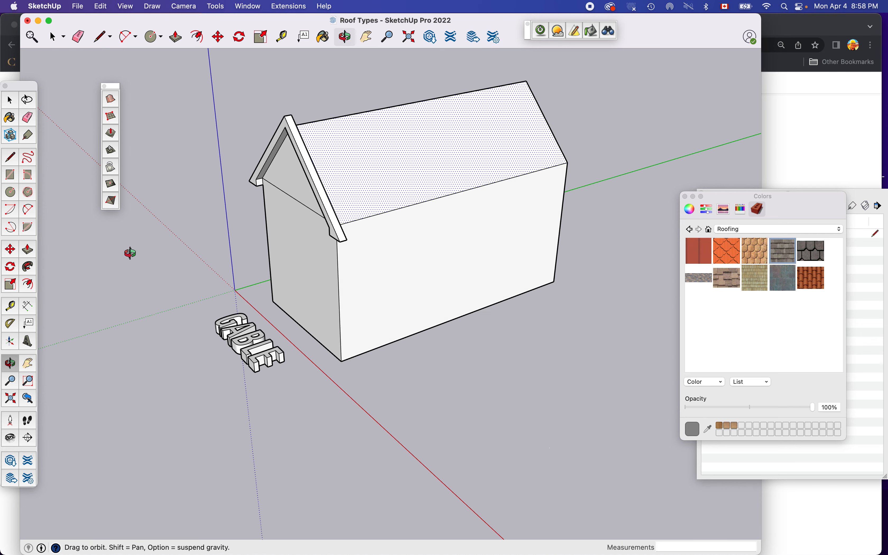
pyautogui.moveTo(525, 160); pyautogui.dragTo(153, 245)
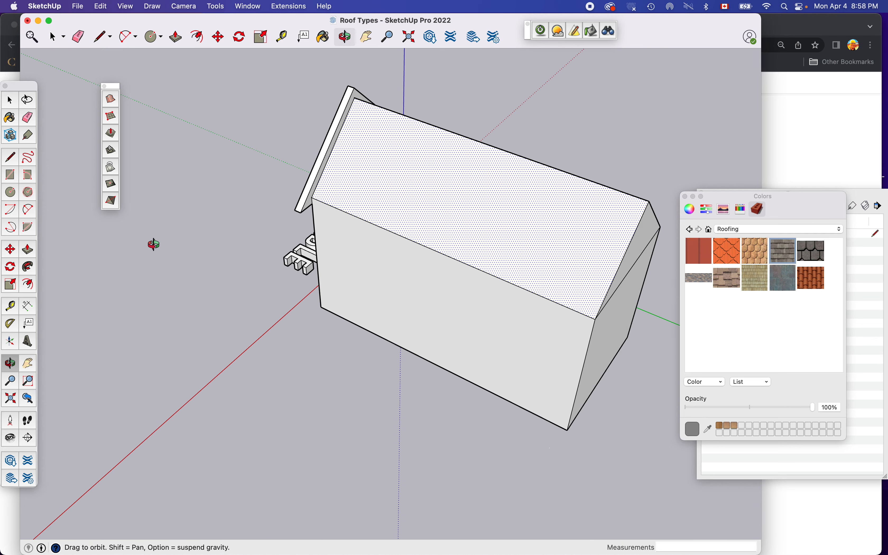
pyautogui.press('p')
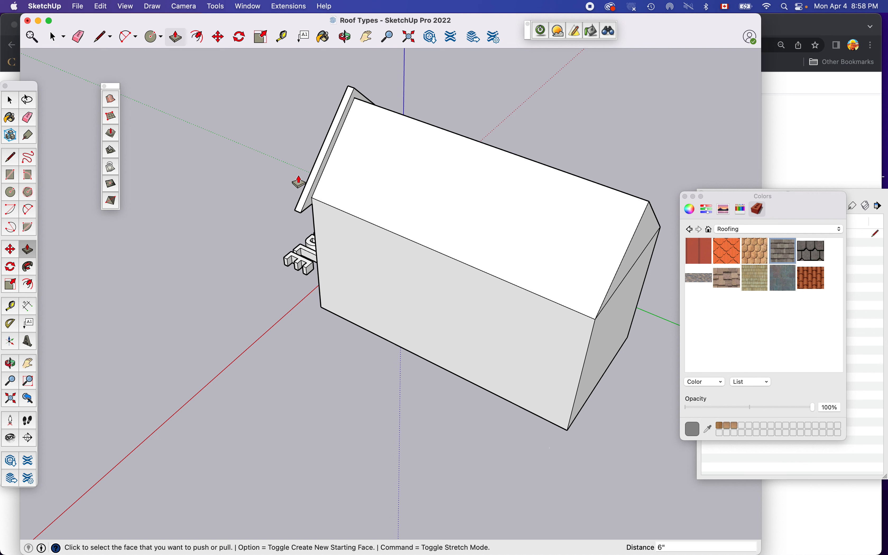
pyautogui.click(313, 202)
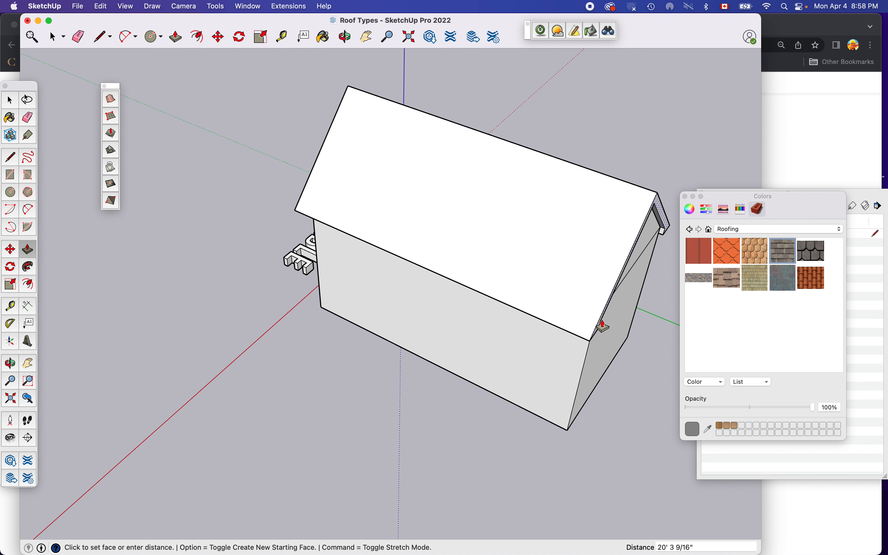
pyautogui.click(607, 320)
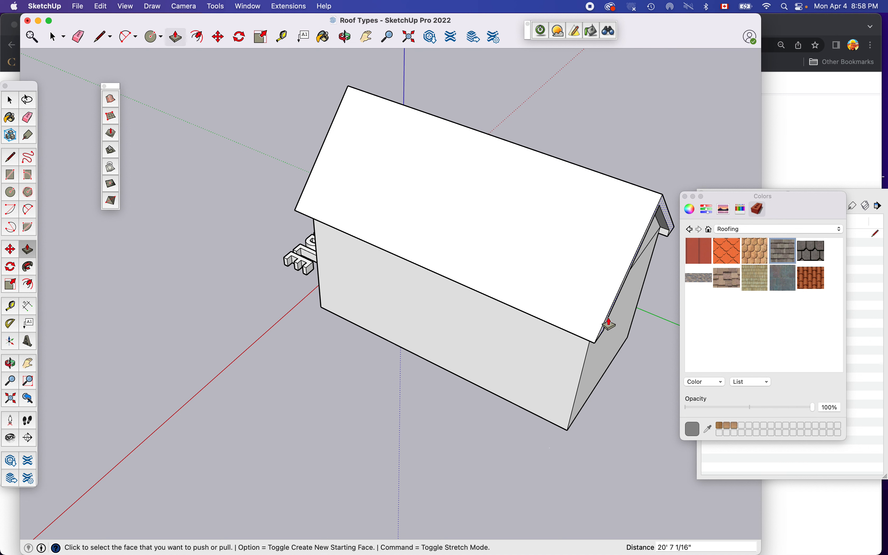
# Draw a 5' vertical line upward from the midpoint of the HIP block's rear top edge
pyautogui.press('o')
pyautogui.moveTo(327, 351); pyautogui.dragTo(532, 280)
pyautogui.scroll(-10, 531, 281)
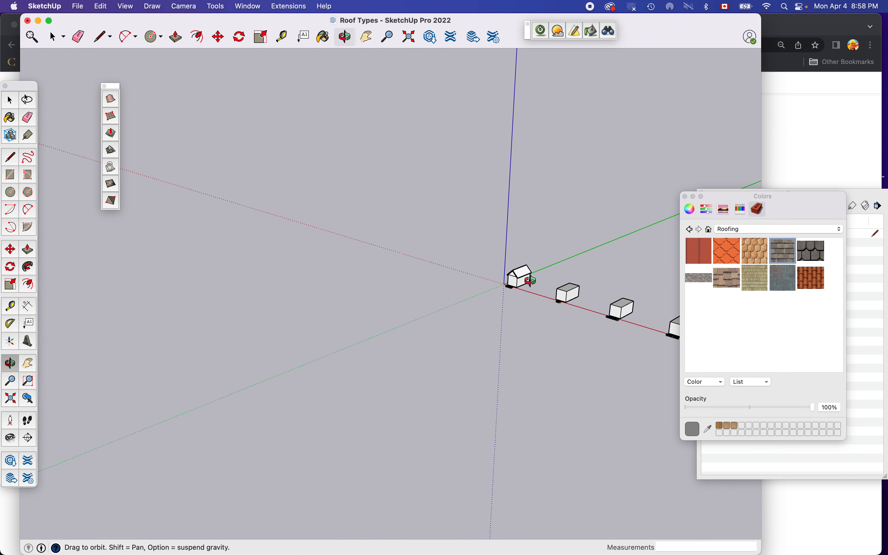
pyautogui.scroll(10, 588, 304)
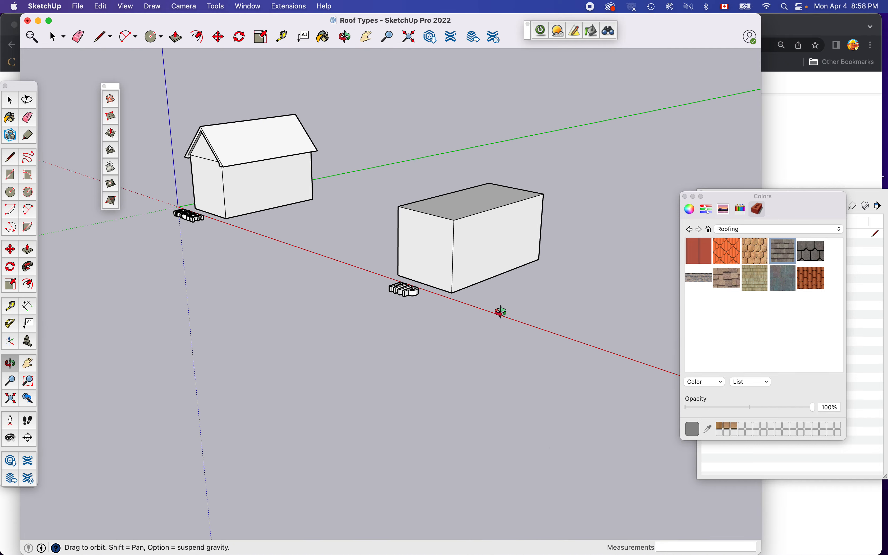
pyautogui.moveTo(501, 313); pyautogui.dragTo(513, 397)
pyautogui.scroll(5, 551, 273)
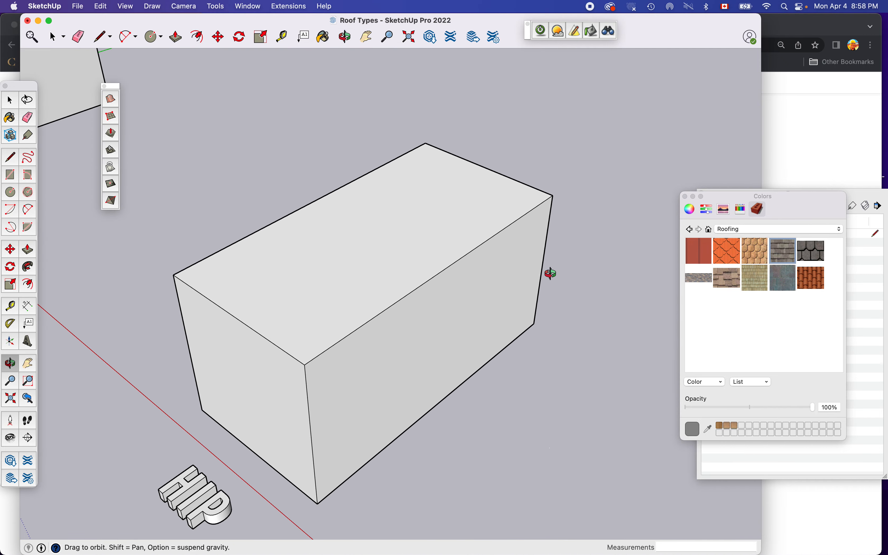
pyautogui.scroll(-2, 550, 274)
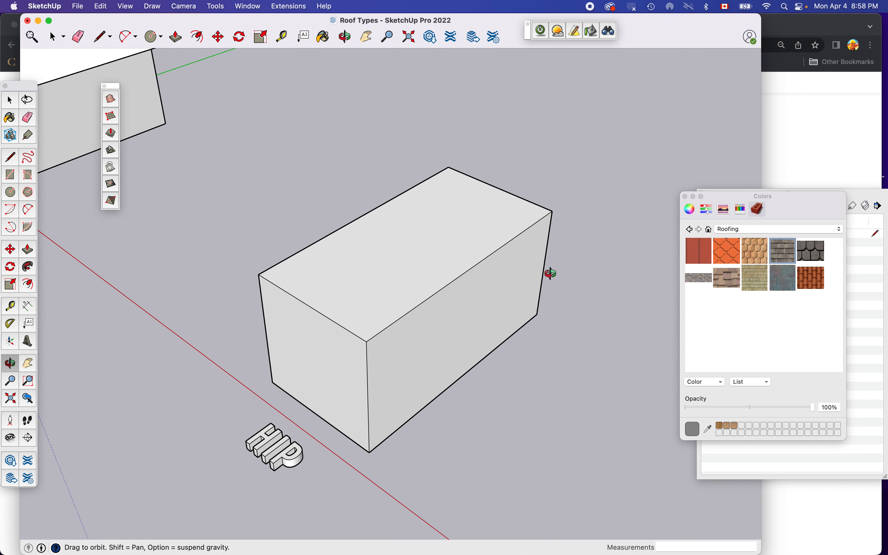
pyautogui.press('l')
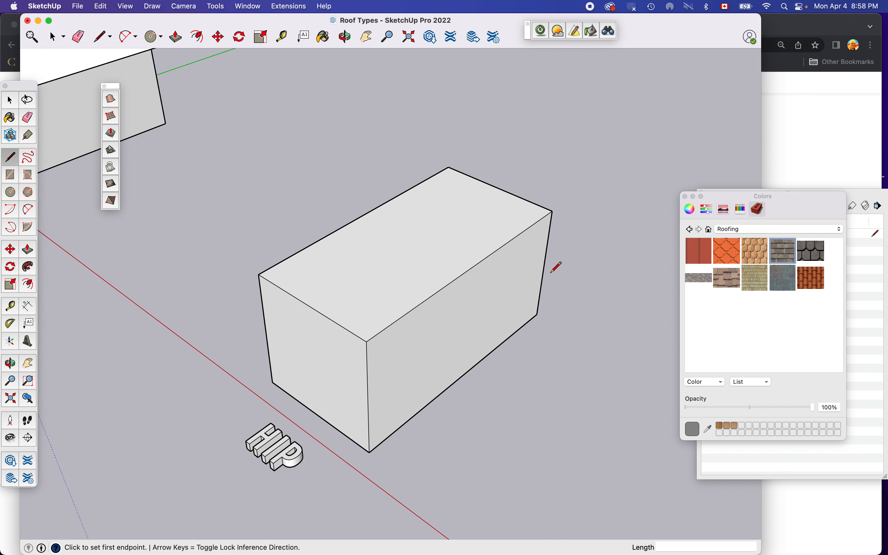
pyautogui.click(498, 188)
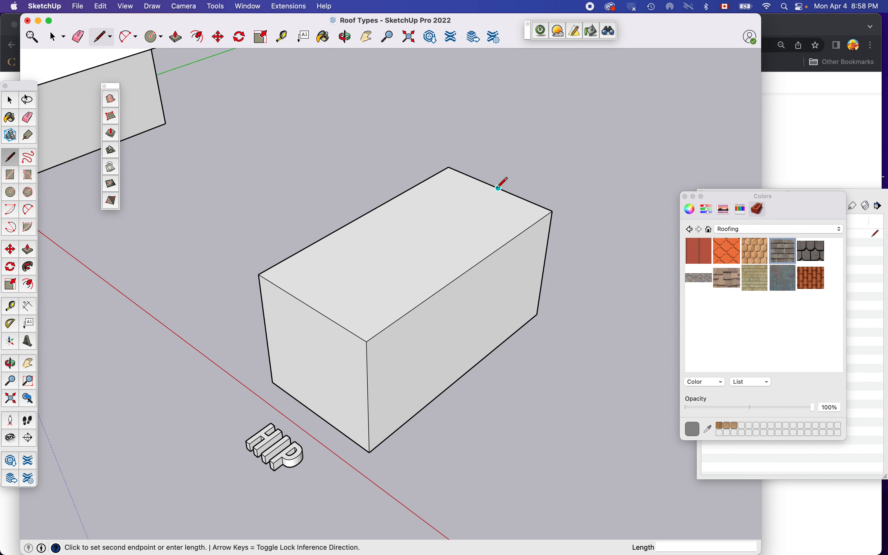
pyautogui.click(504, 129)
pyautogui.press('Escape')
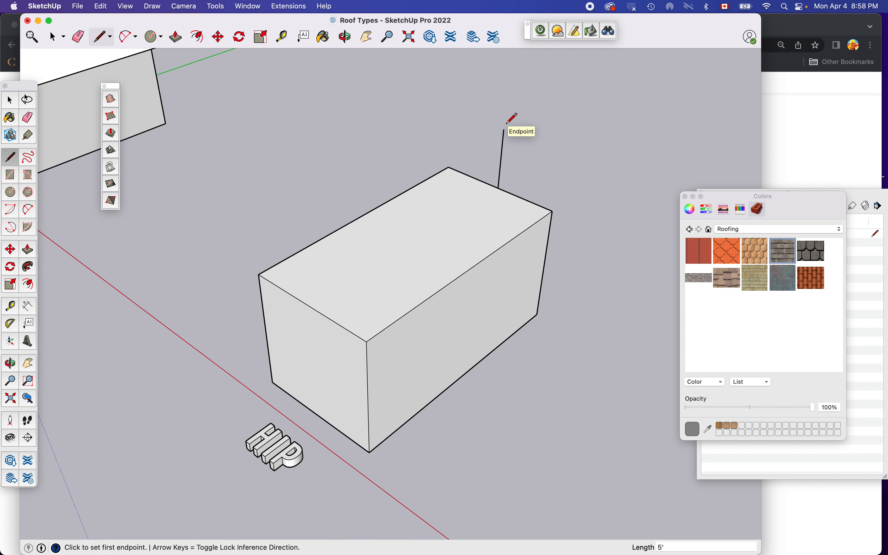
# Close a triangular roof profile with a line about 7' 10" along and past the rear edge and a sloped line to the vertical line's top
pyautogui.click(498, 188)
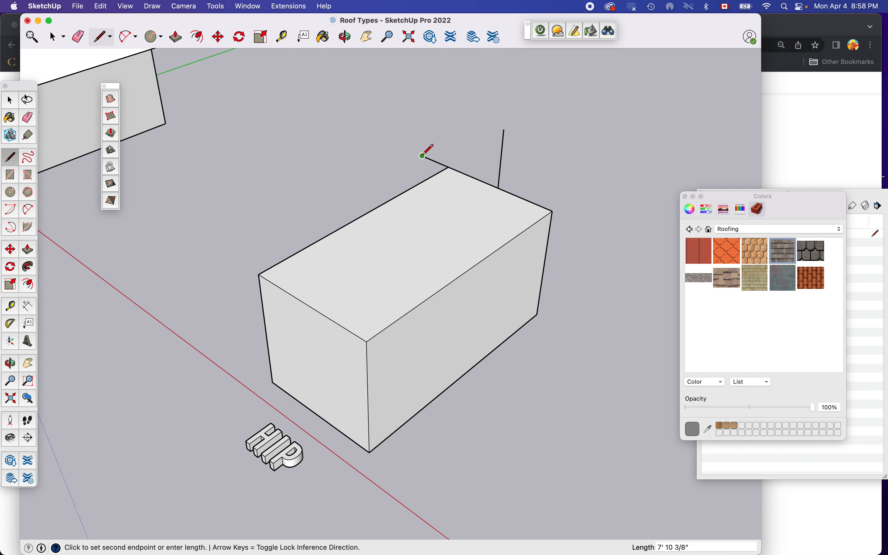
pyautogui.click(422, 156)
pyautogui.click(503, 131)
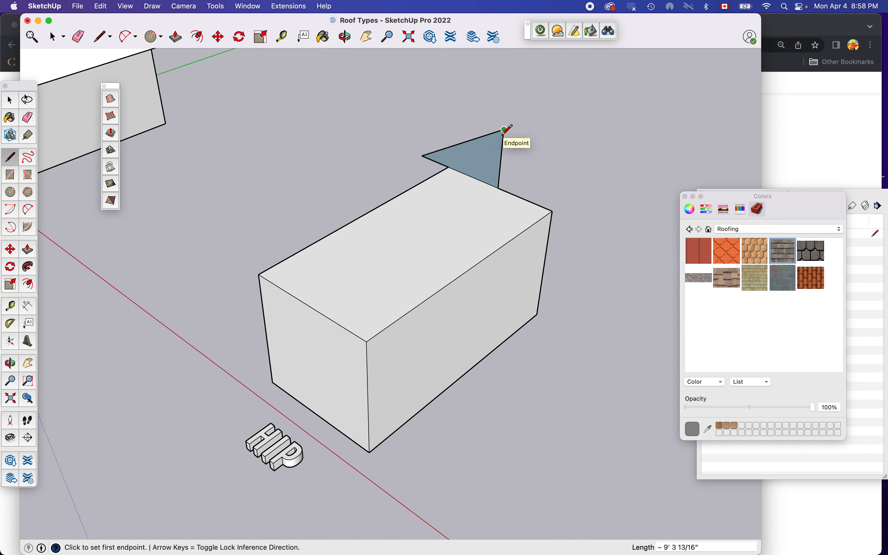
# Use Follow Me to extrude the triangular profile around the perimeter of the HIP block's top face
pyautogui.press('space')
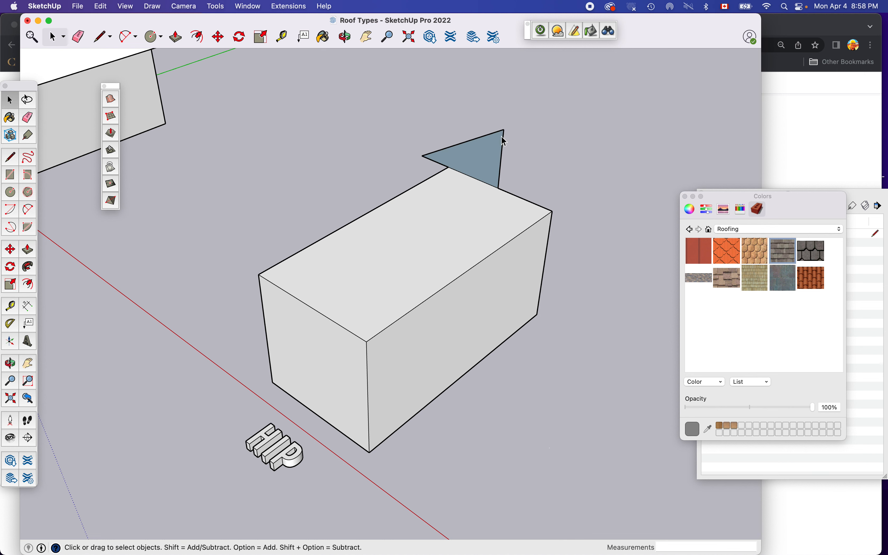
pyautogui.click(471, 247)
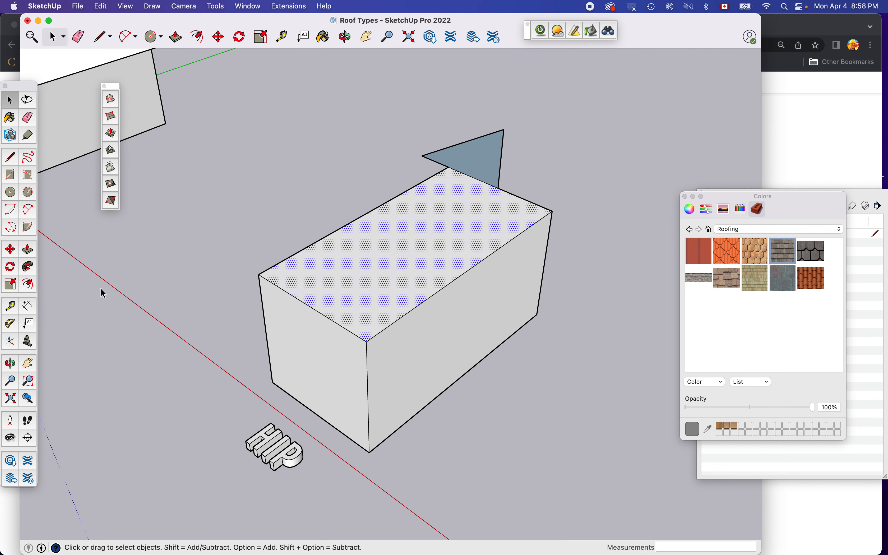
pyautogui.click(30, 270)
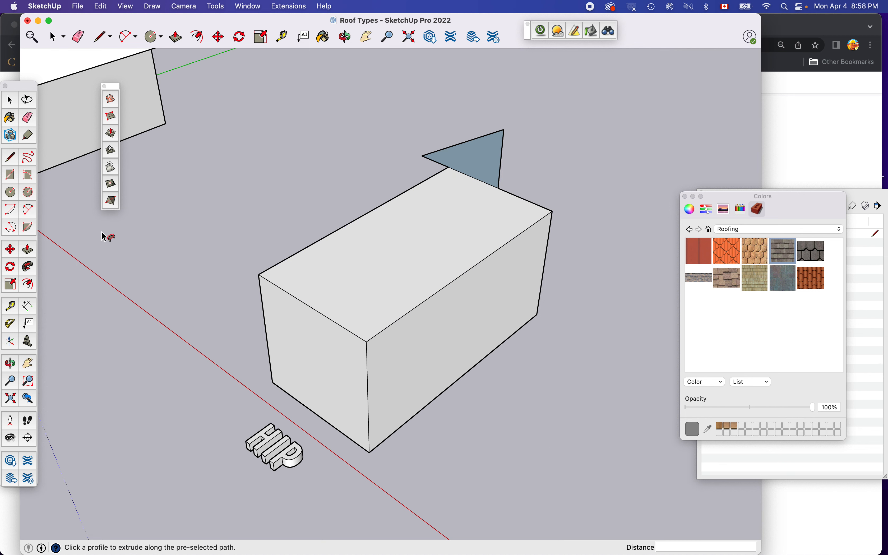
pyautogui.click(470, 161)
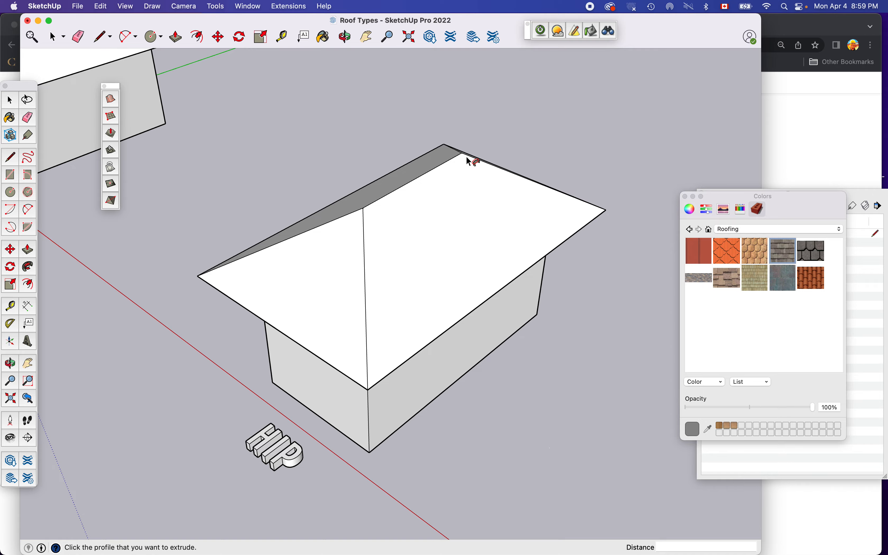
# Close the underside of the hip roof with a 15' 8 3/4" by 25' 8 3/4" rectangle between opposite eave corners
pyautogui.press('o')
pyautogui.moveTo(443, 294); pyautogui.dragTo(487, 151)
pyautogui.moveTo(410, 267); pyautogui.dragTo(495, 123)
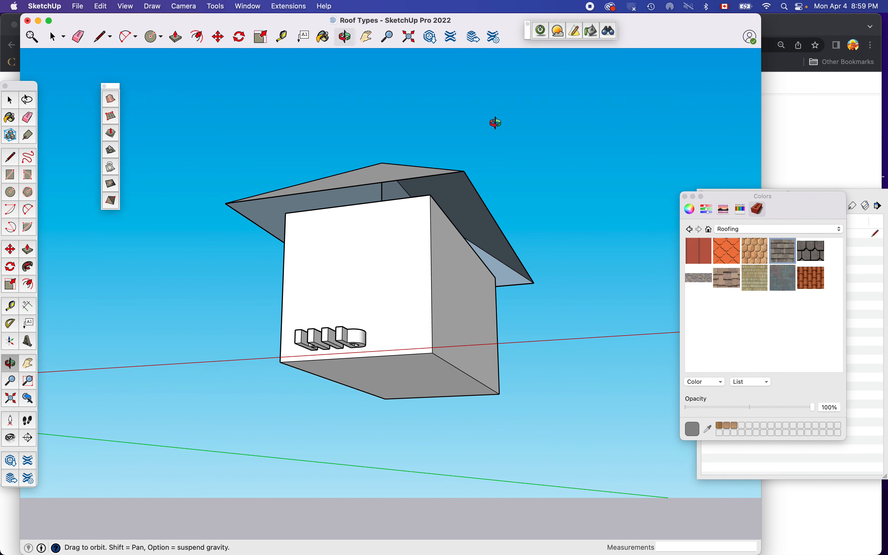
pyautogui.press('r')
pyautogui.click(225, 203)
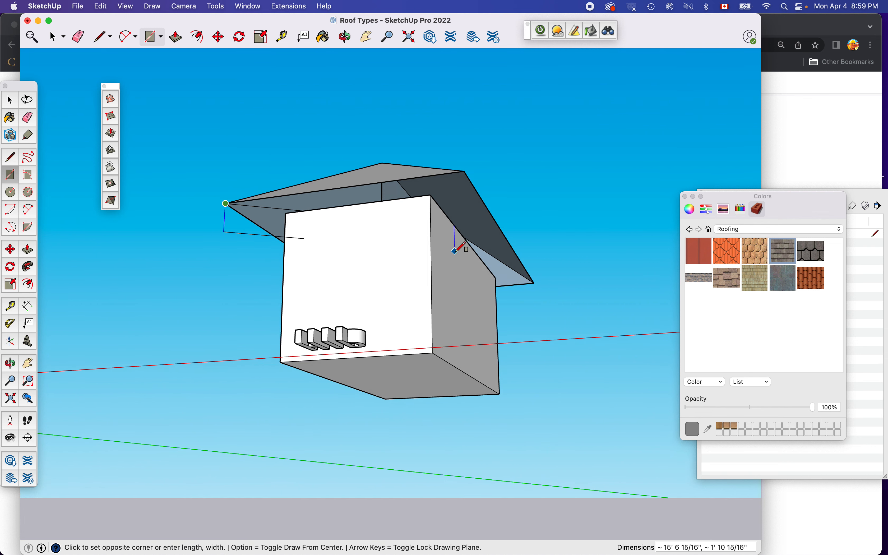
pyautogui.click(535, 283)
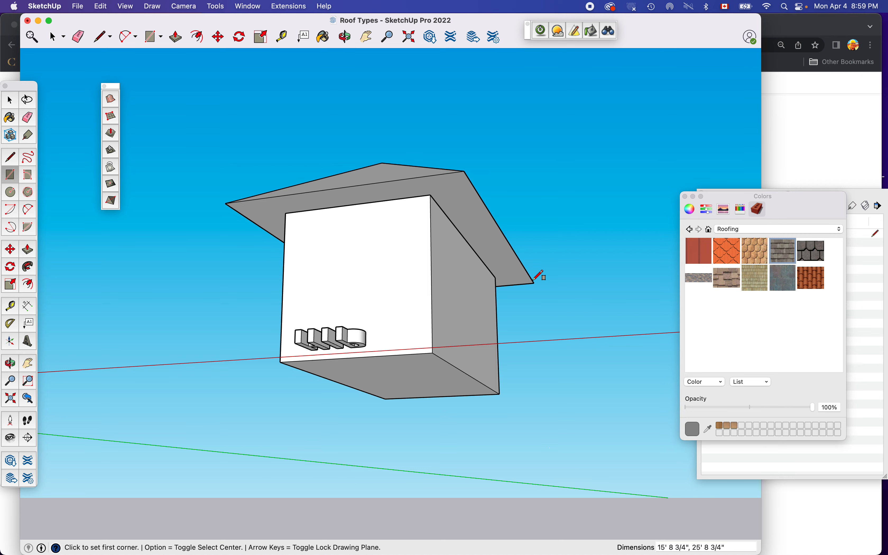
# Offset the edges of the MANSARD block's top face outward by 2'
pyautogui.scroll(-5, 538, 275)
pyautogui.moveTo(538, 276); pyautogui.dragTo(467, 513, button='middle')
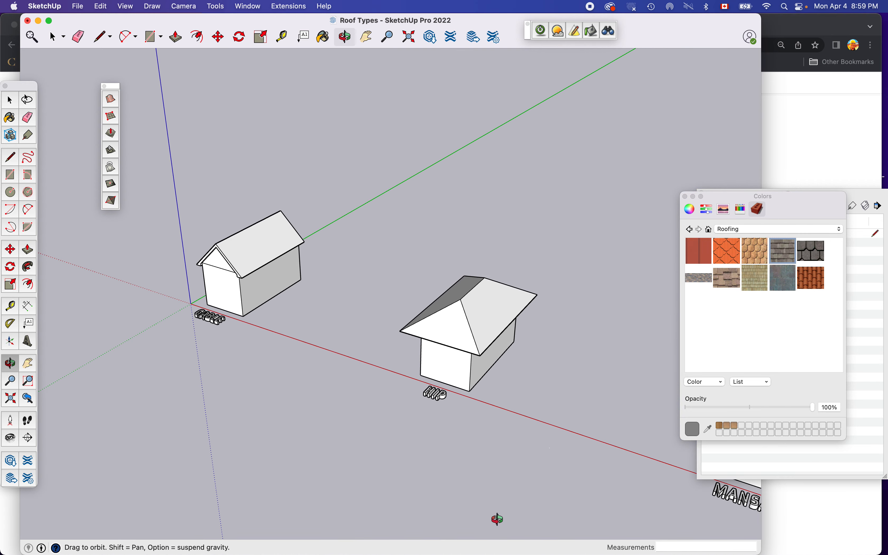
pyautogui.scroll(-6, 518, 511)
pyautogui.scroll(10, 612, 504)
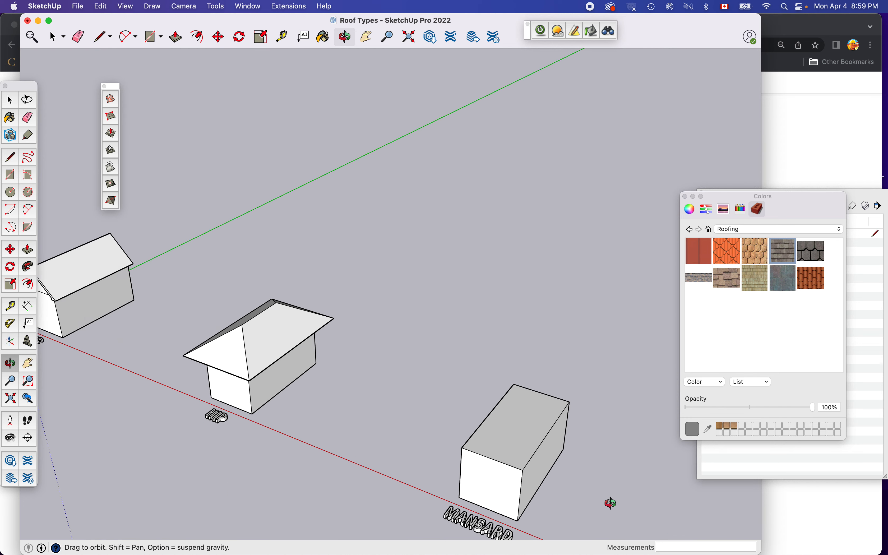
pyautogui.press('space')
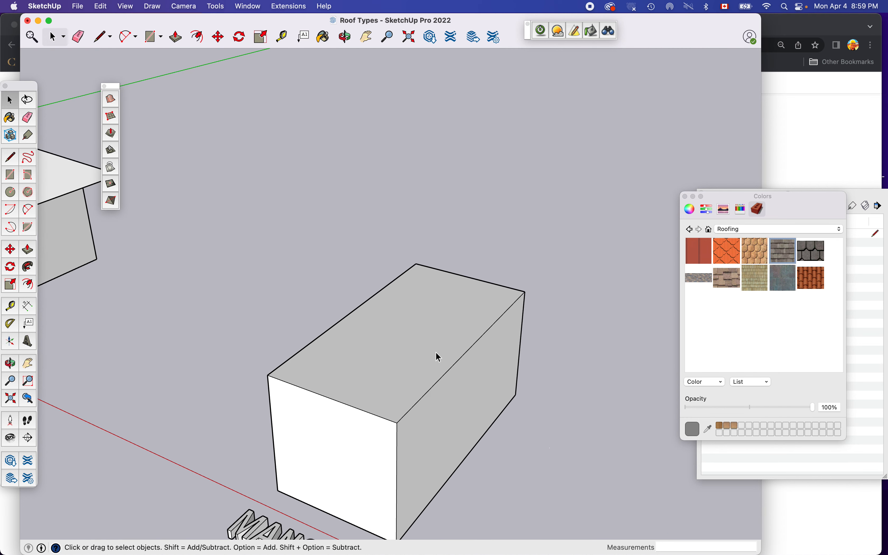
pyautogui.click(437, 353)
pyautogui.press('f')
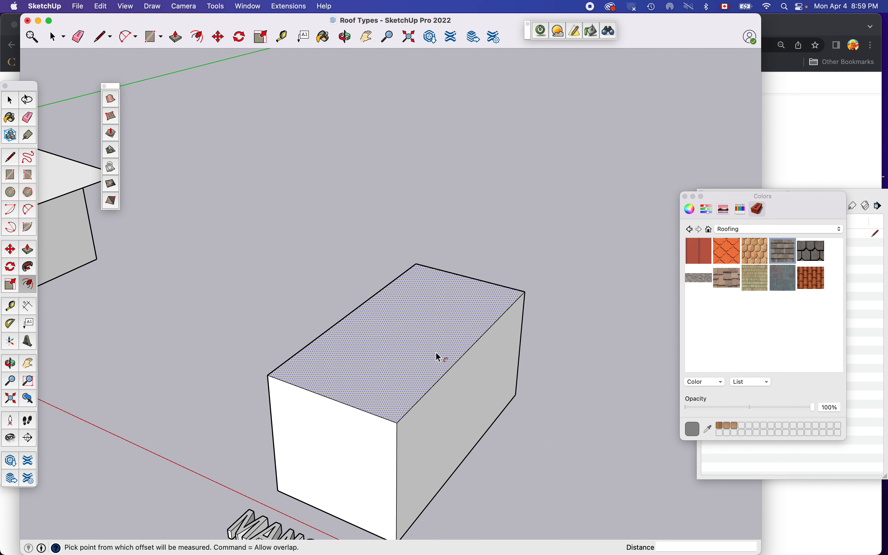
pyautogui.click(460, 359)
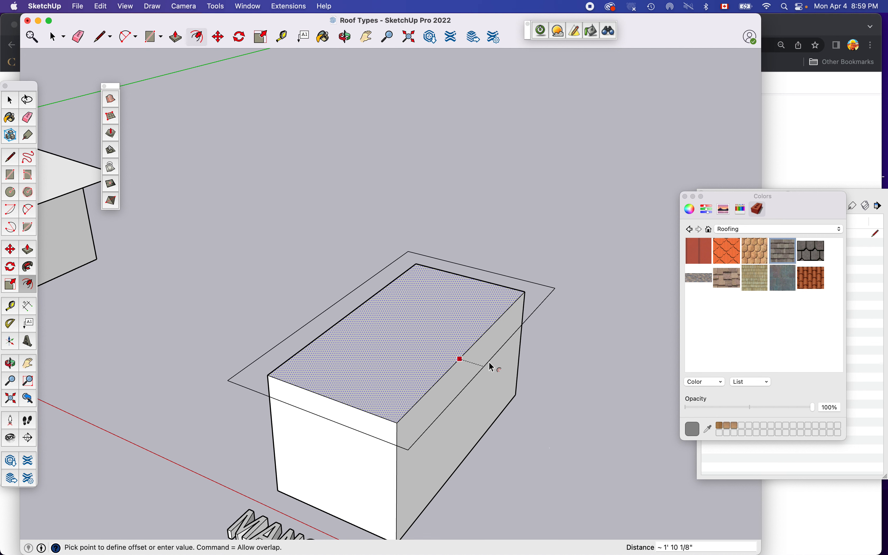
pyautogui.click(490, 363)
pyautogui.write("2'")
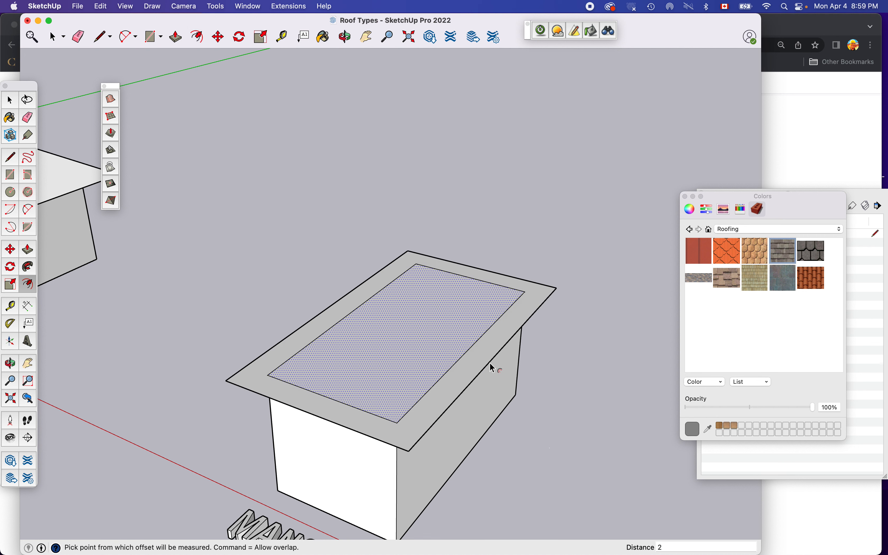
pyautogui.press('Return')
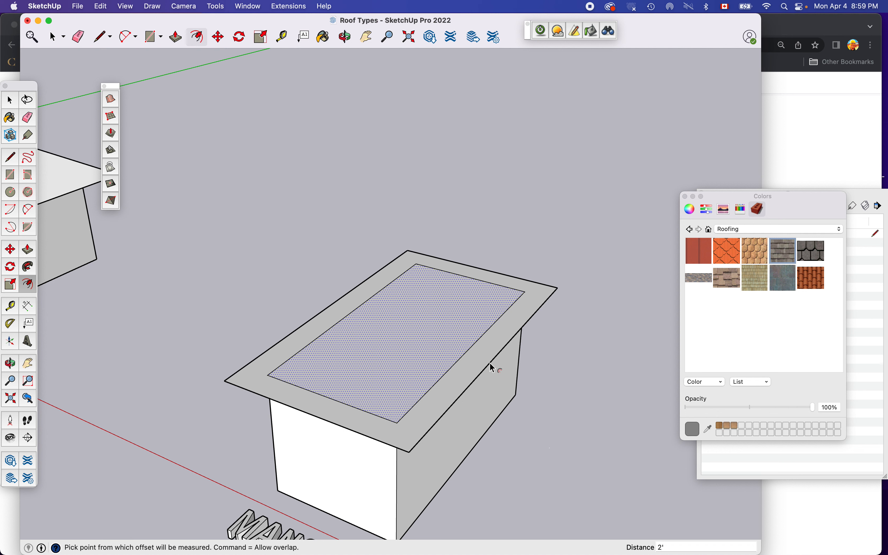
# Push/Pull the whole offset border face of the MANSARD block up 6', leaving the inner face in place
pyautogui.press('p')
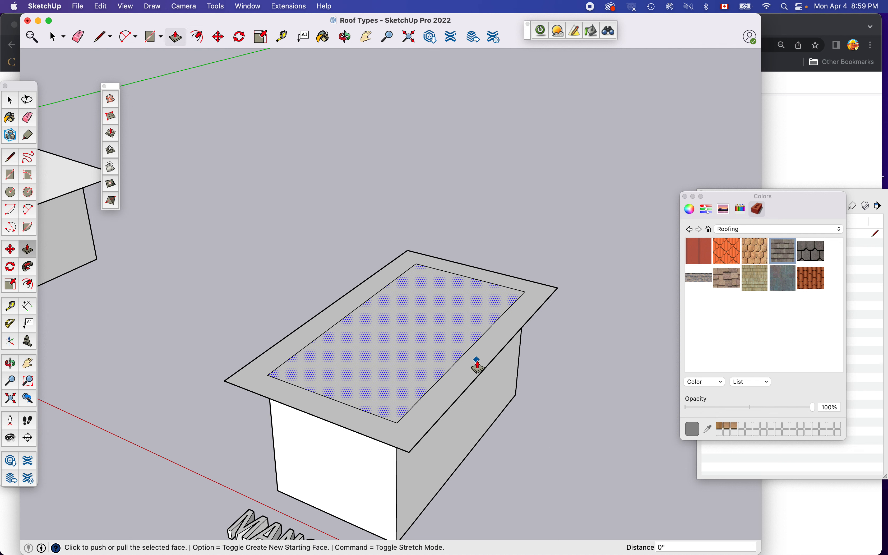
pyautogui.press('space')
pyautogui.click(480, 365)
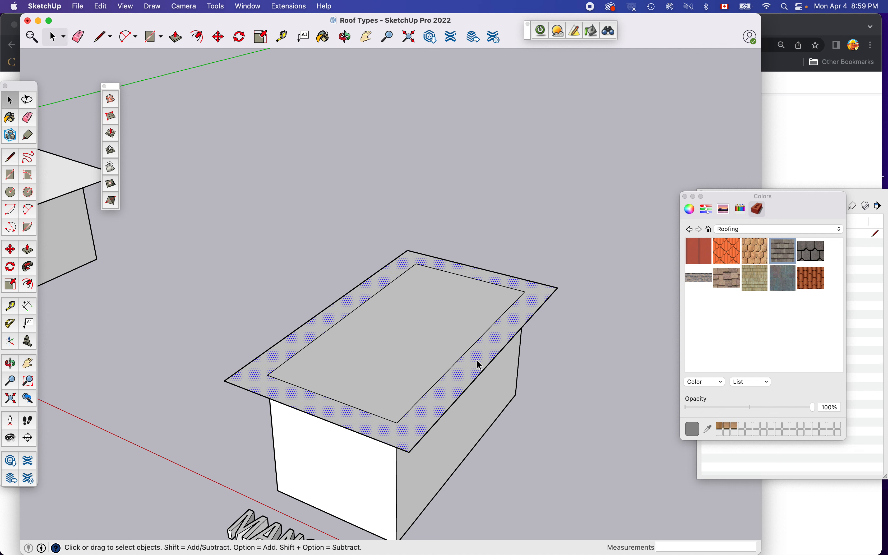
pyautogui.press('p')
pyautogui.click(479, 364)
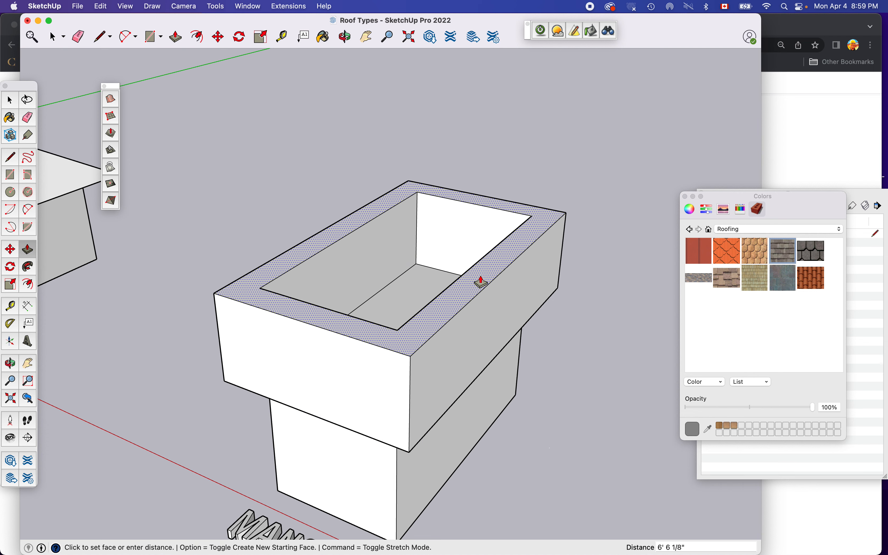
pyautogui.click(482, 282)
pyautogui.write("6'")
pyautogui.press('Return')
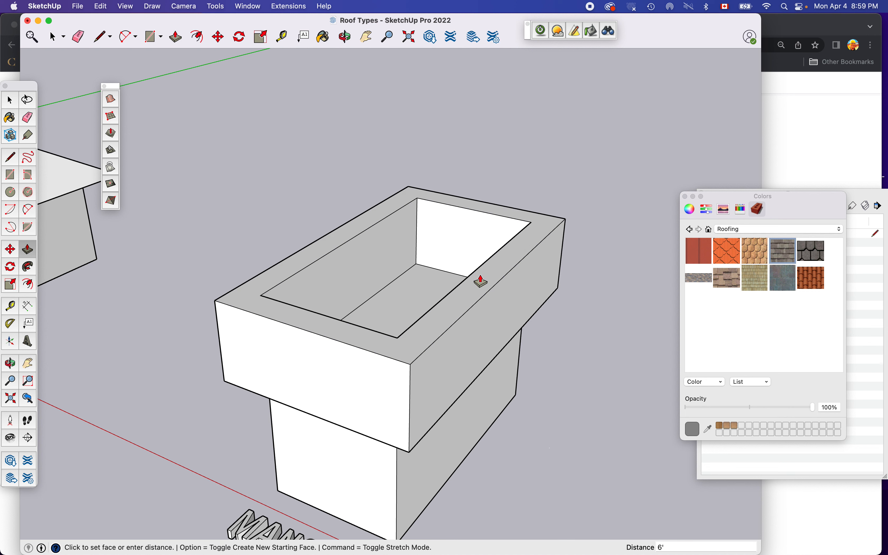
# Cap the opening in the raised mansard border with a rectangle drawn between opposite inner corners
pyautogui.press('r')
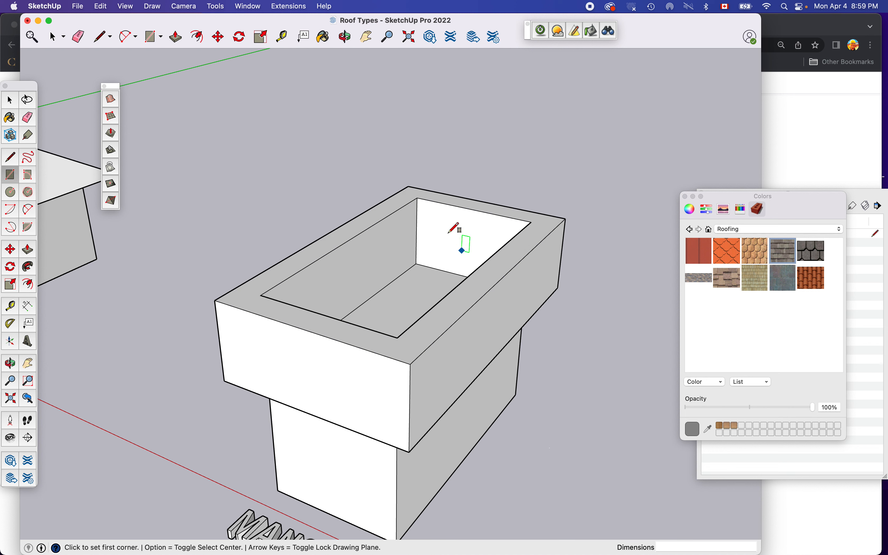
pyautogui.click(418, 198)
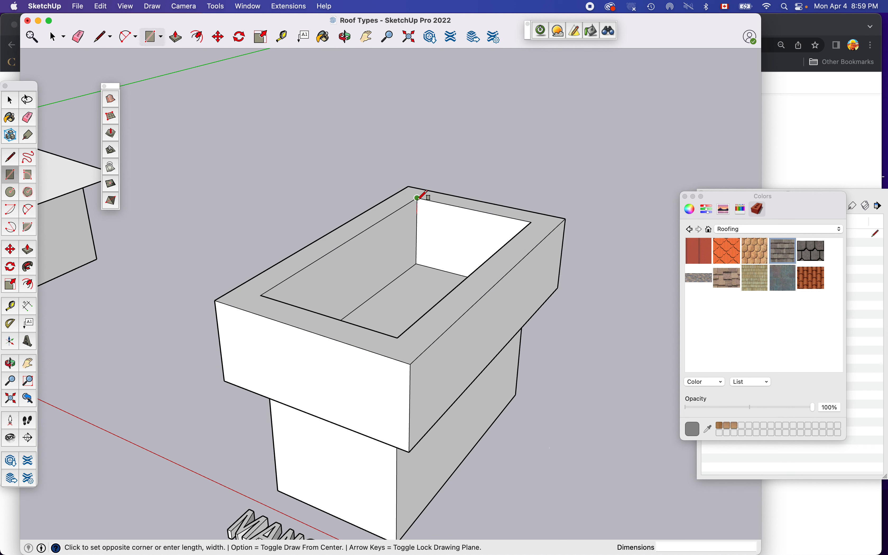
pyautogui.click(399, 337)
pyautogui.press('space')
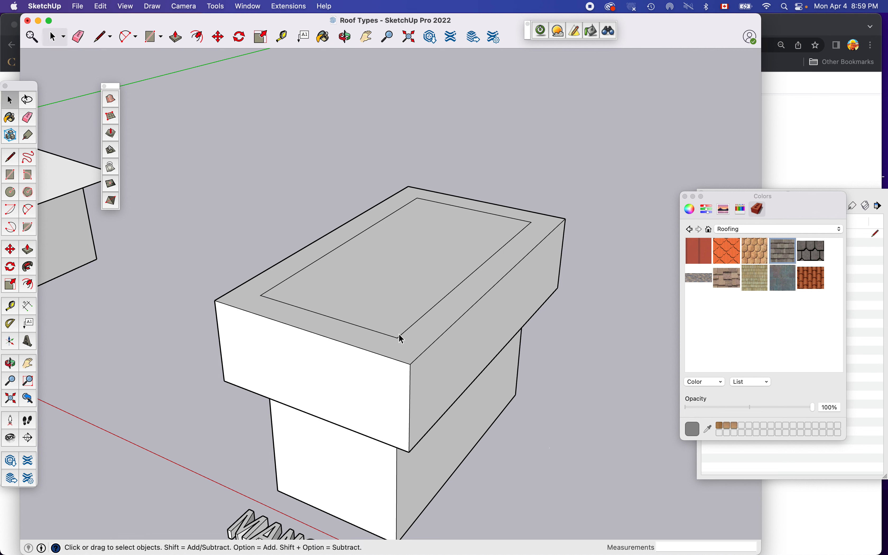
# Delete the four inner rectangle edges on top of the mansard volume, and select the merged top face with its bounding edges
pyautogui.click(387, 220)
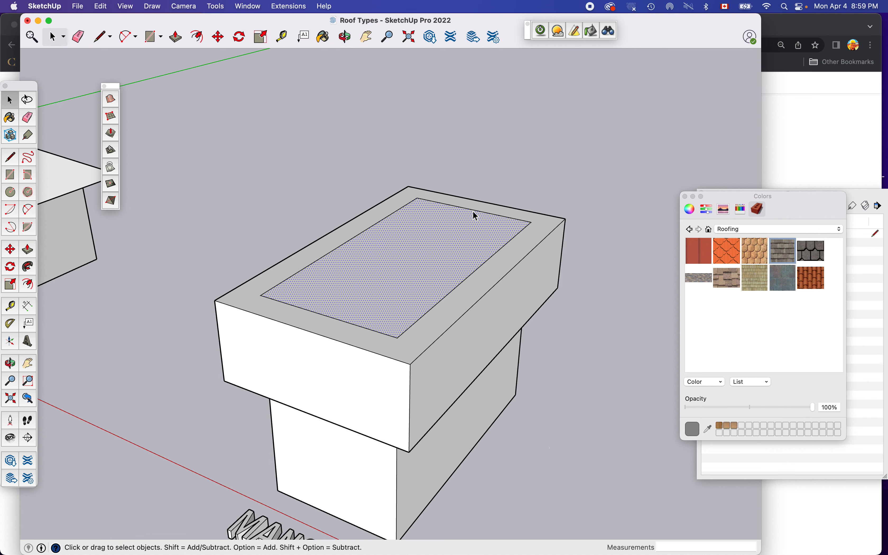
pyautogui.click(485, 212)
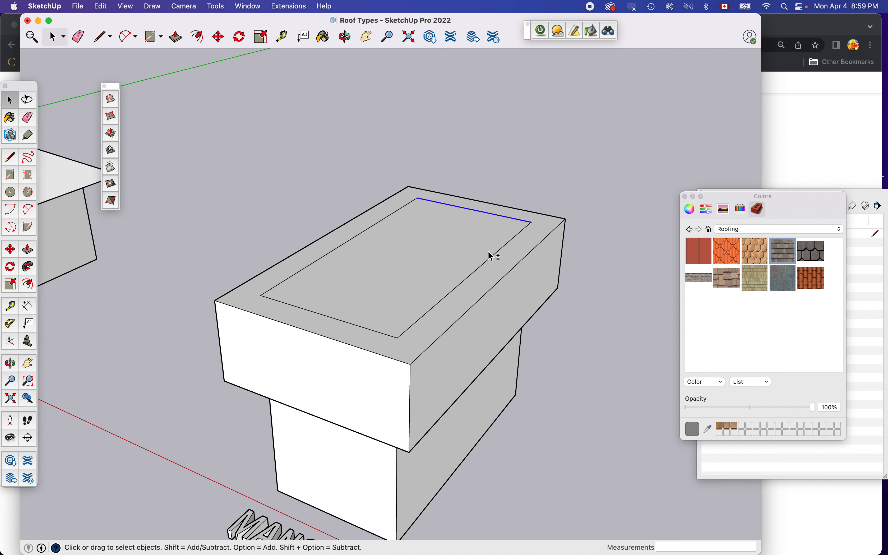
pyautogui.keyDown('shift'); pyautogui.click(491, 258); pyautogui.keyUp('shift')
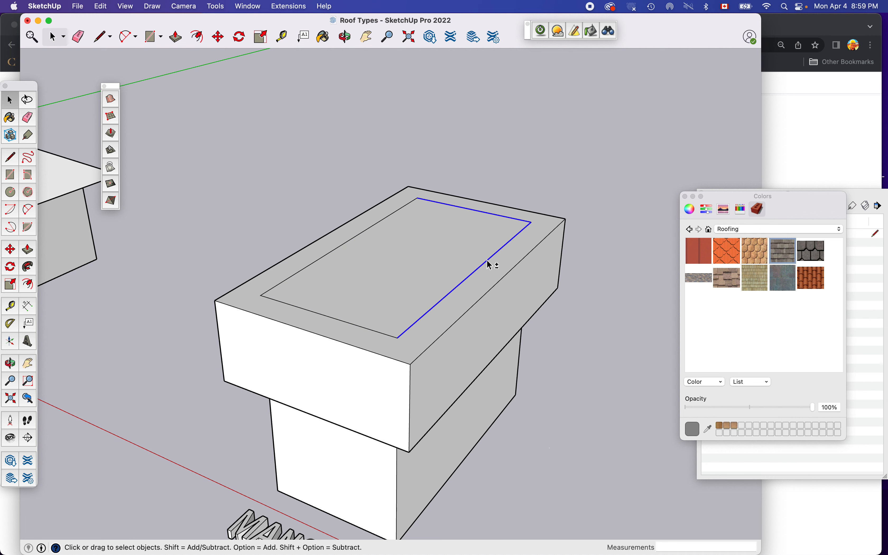
pyautogui.keyDown('shift'); pyautogui.click(329, 316); pyautogui.keyUp('shift')
pyautogui.keyDown('shift'); pyautogui.click(315, 262); pyautogui.keyUp('shift')
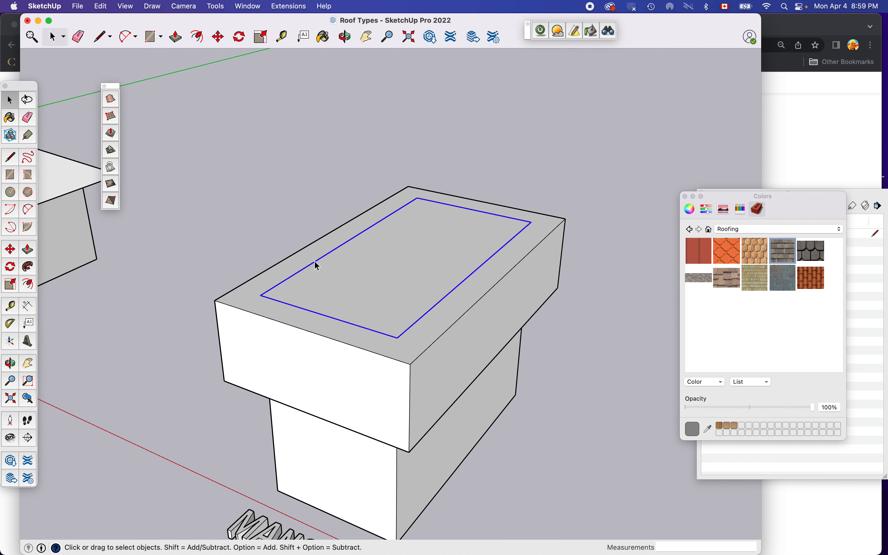
pyautogui.press('Delete')
pyautogui.doubleClick(396, 272)
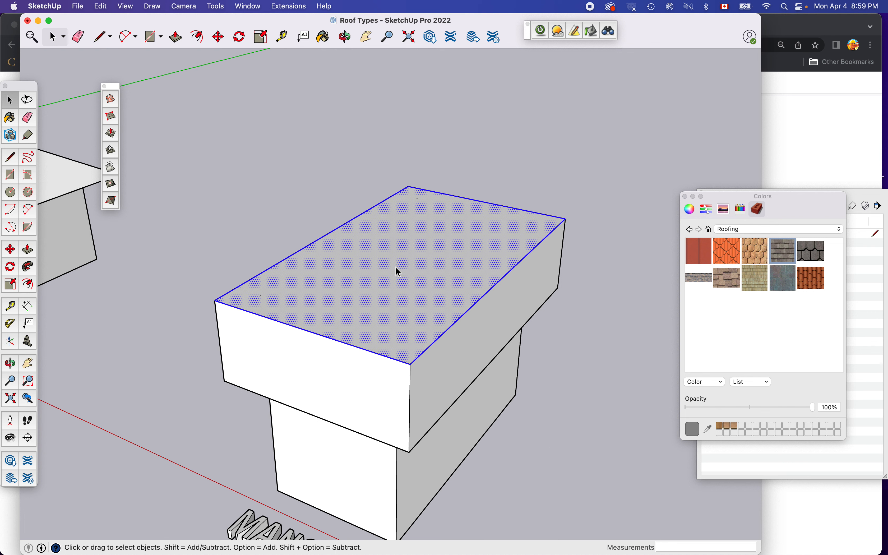
# Scale the mansard's top face uniformly about its center to about 0.76, and delete the stray vertical edges beside its corners
pyautogui.press('s')
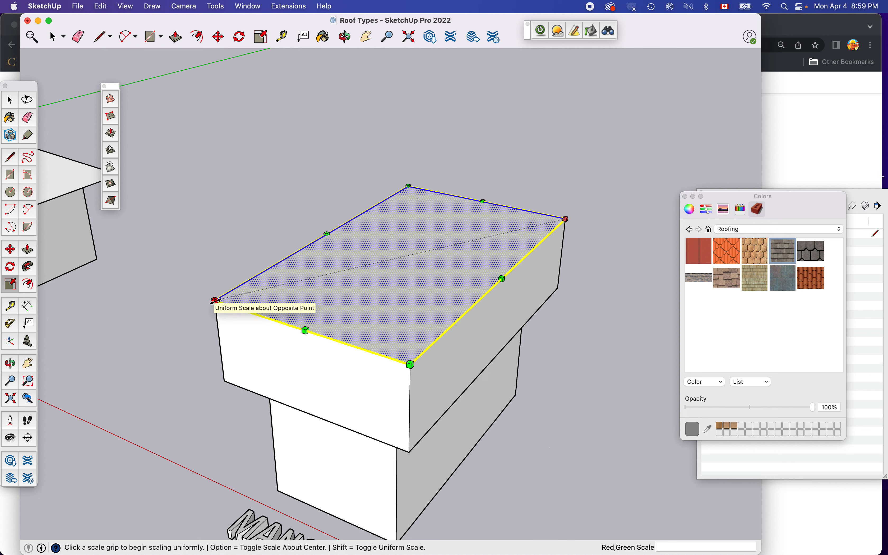
pyautogui.press('alt')
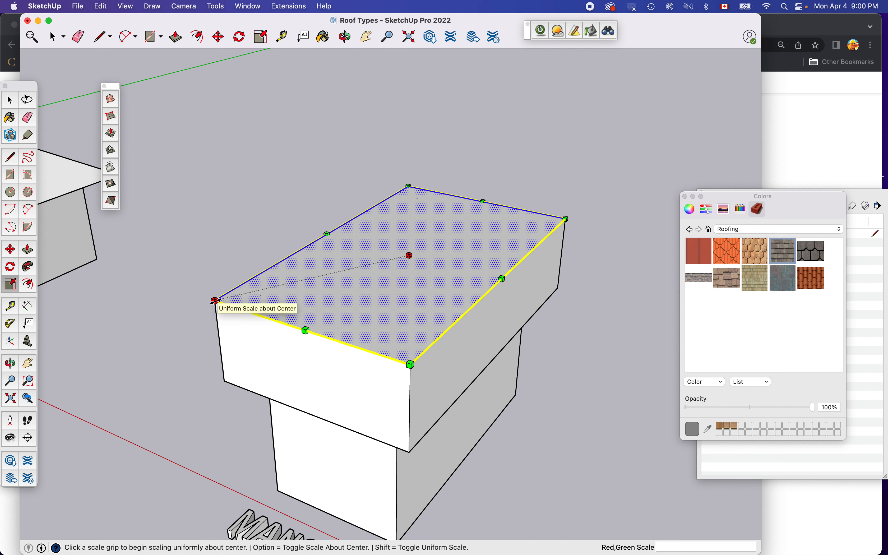
pyautogui.click(215, 301)
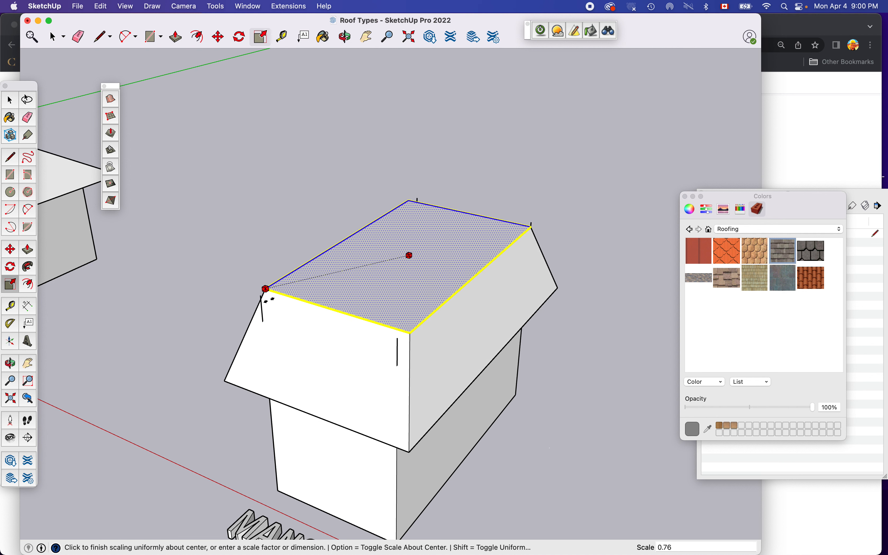
pyautogui.click(271, 301)
pyautogui.press('space')
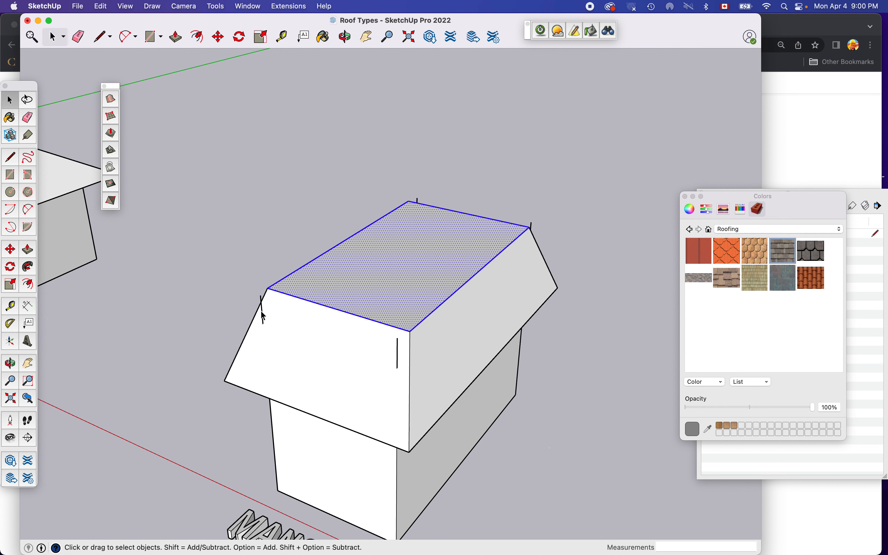
pyautogui.click(262, 314)
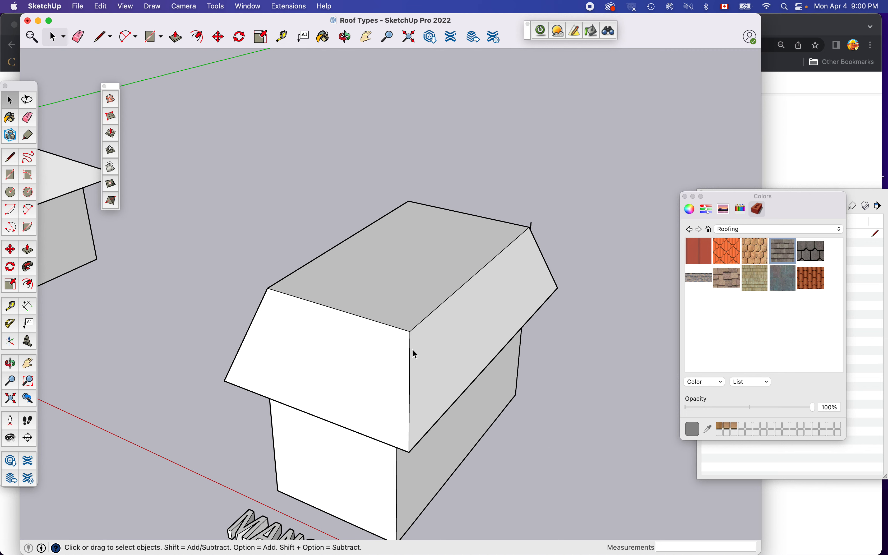
# Draw an upright rectangle about 6' 8" by 7' 3" from the midpoint of the GAMBREL block's front top edge, locked to the green-axis plane
pyautogui.press('o')
pyautogui.moveTo(413, 349); pyautogui.dragTo(456, 192)
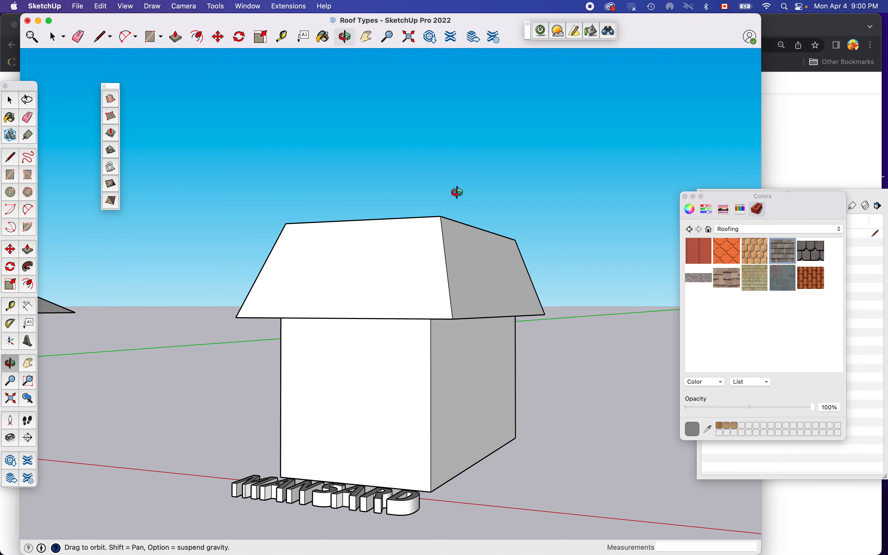
pyautogui.scroll(-5, 457, 192)
pyautogui.moveTo(616, 220); pyautogui.dragTo(535, 378)
pyautogui.scroll(6, 595, 272)
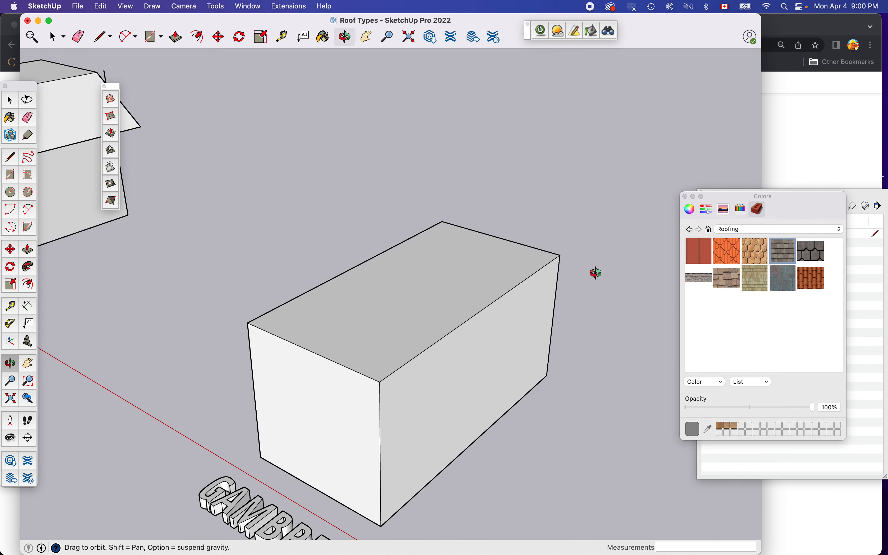
pyautogui.scroll(-2, 596, 273)
pyautogui.moveTo(479, 323); pyautogui.dragTo(559, 277)
pyautogui.scroll(-5, 513, 260)
pyautogui.scroll(4, 513, 260)
pyautogui.press('r')
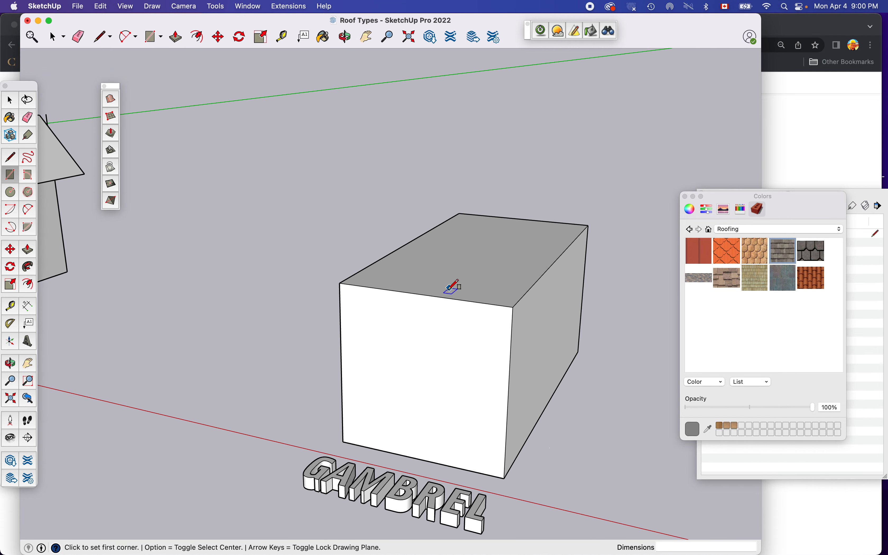
pyautogui.click(423, 294)
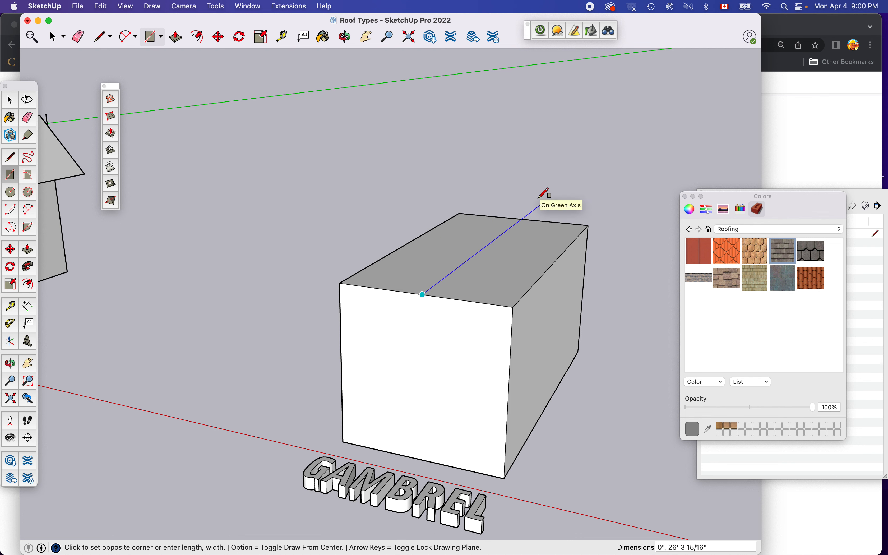
pyautogui.press('alt')
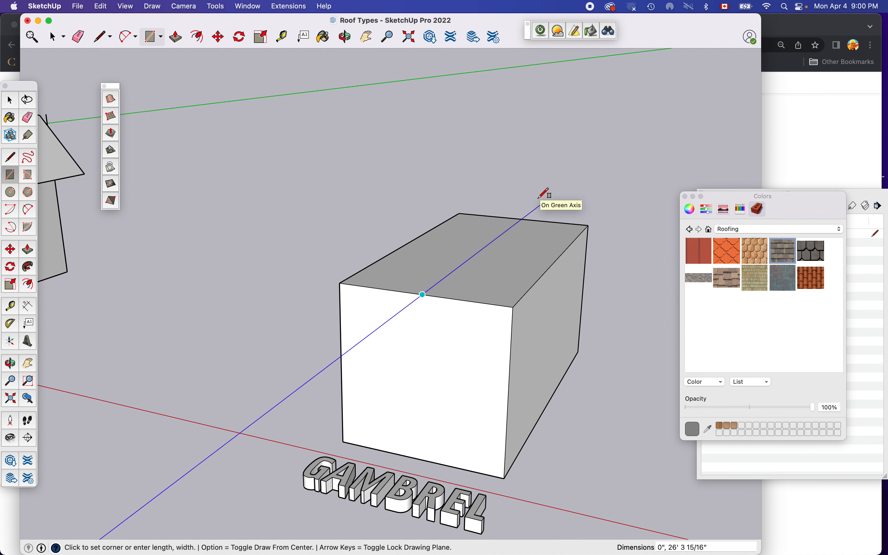
pyautogui.press('Right')
pyautogui.press('Left')
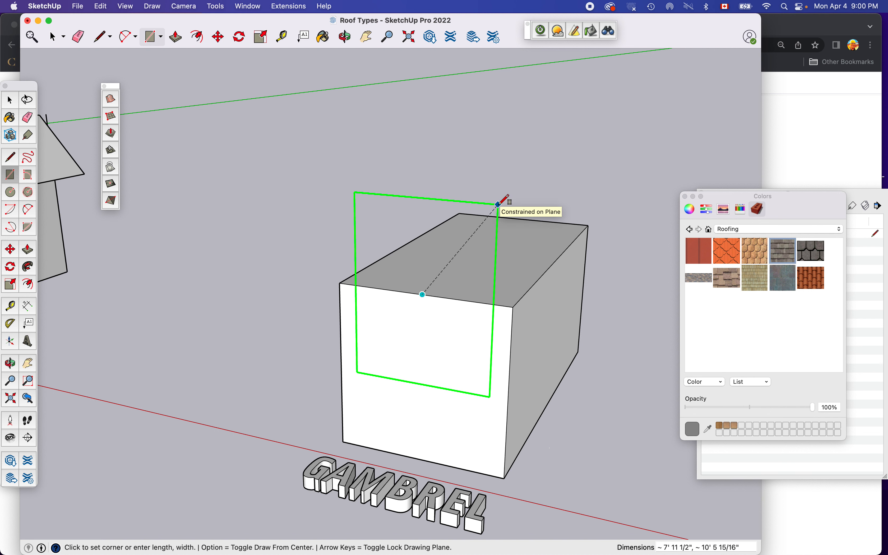
pyautogui.click(499, 204)
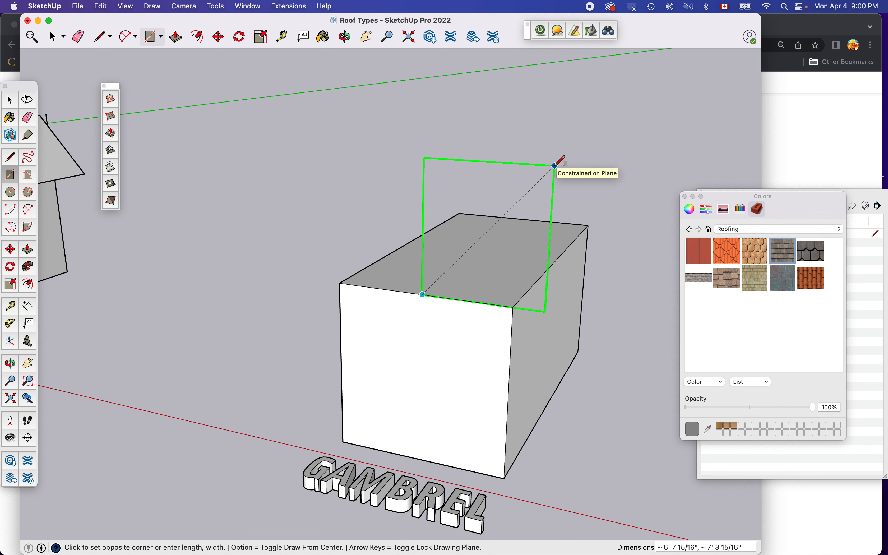
pyautogui.click(556, 166)
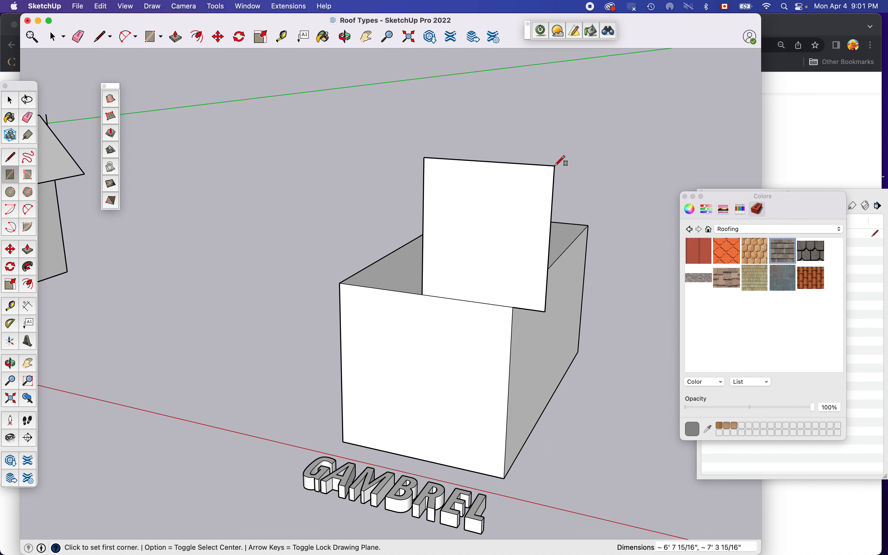
# Draw half a gambrel profile on the upright rectangle: shallow upper slope about 4' long, steep lower slope, and flared eave ending at the lower outer corner
pyautogui.press('l')
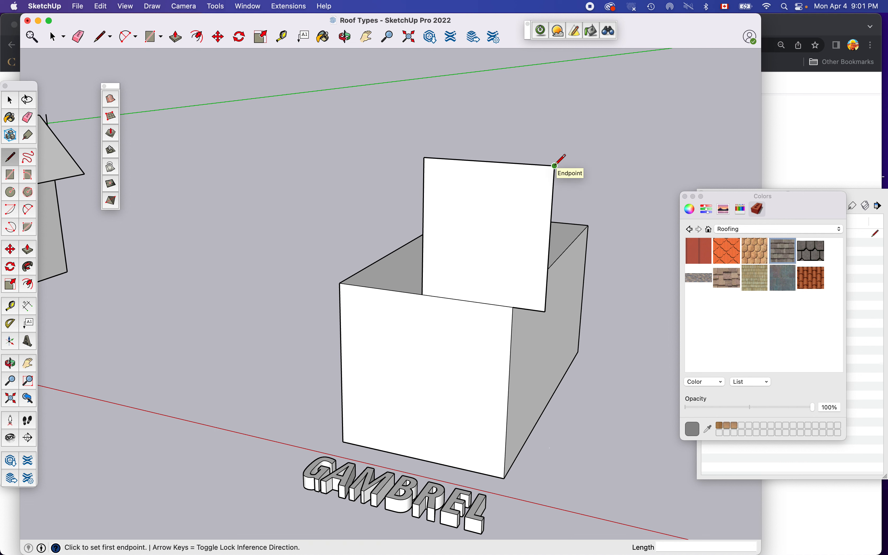
pyautogui.click(424, 166)
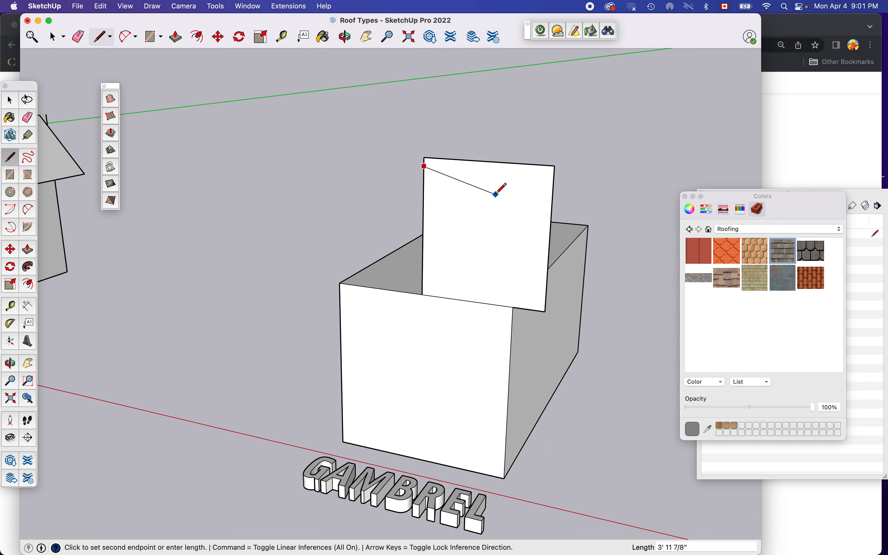
pyautogui.click(496, 195)
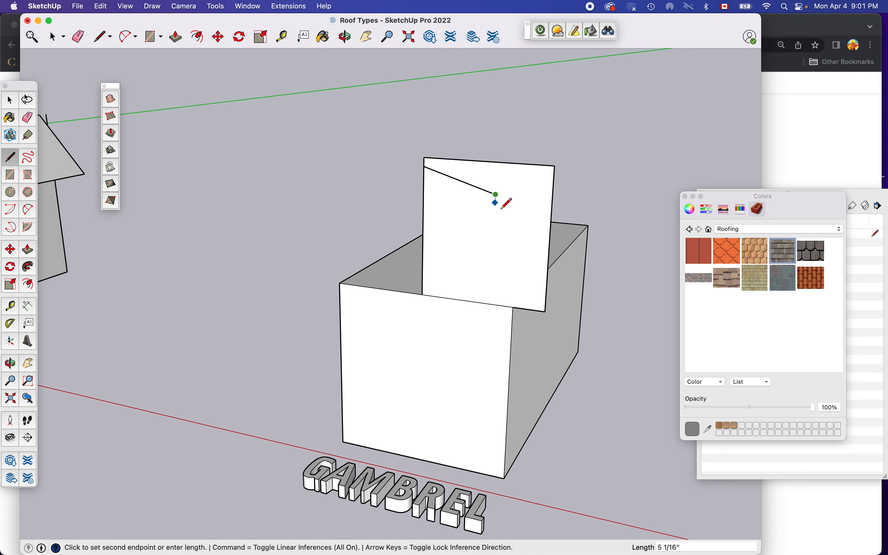
pyautogui.click(524, 280)
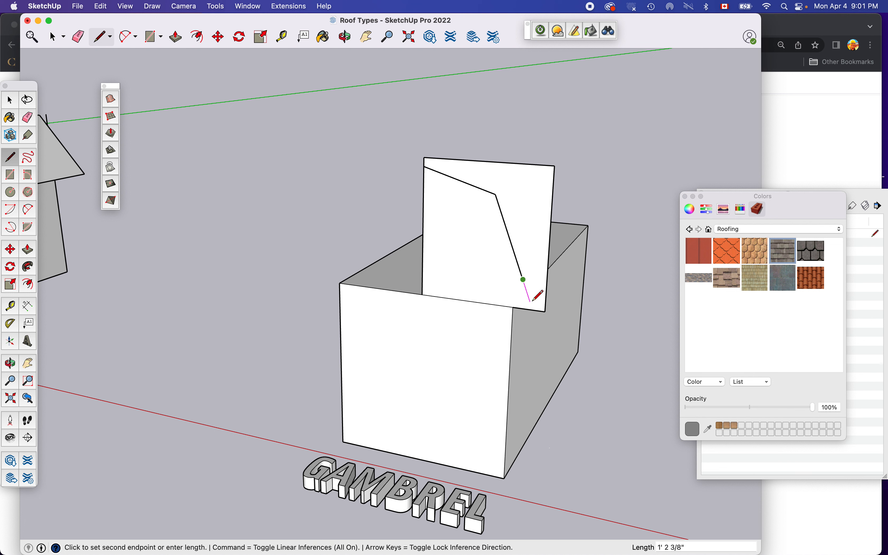
pyautogui.click(530, 302)
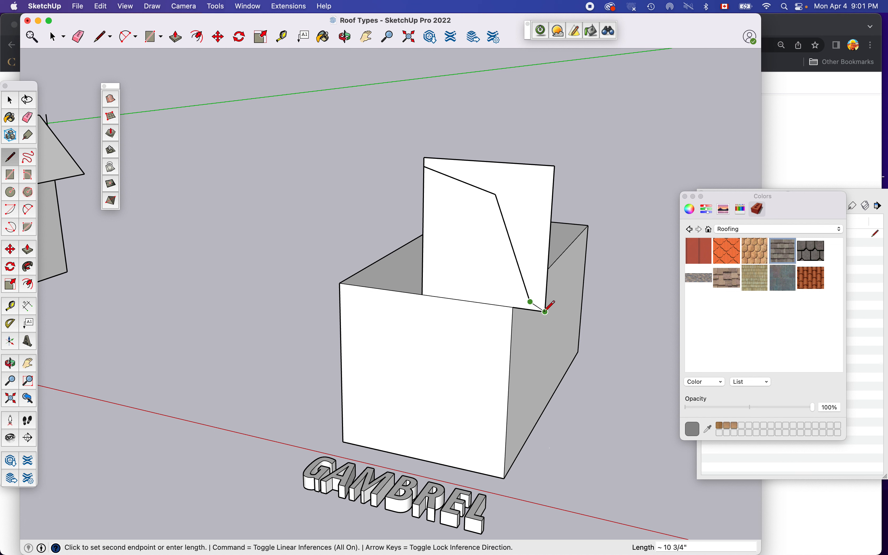
pyautogui.click(545, 312)
pyautogui.press('space')
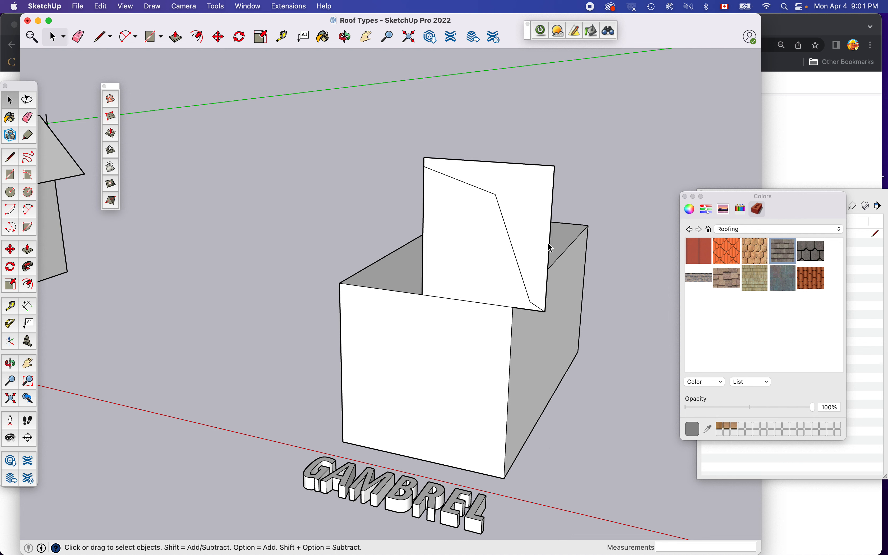
# Erase the rectangle edges outside the half gambrel profile
pyautogui.press('e')
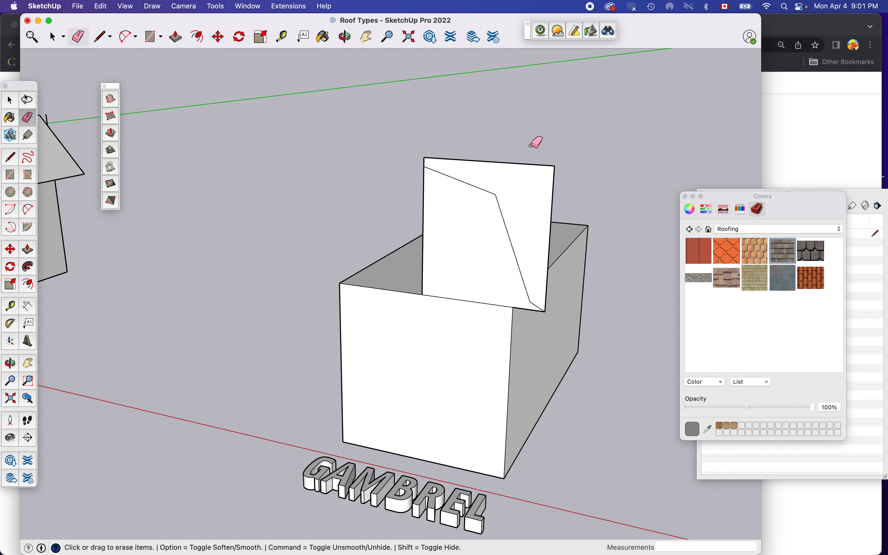
pyautogui.moveTo(558, 189); pyautogui.dragTo(563, 191)
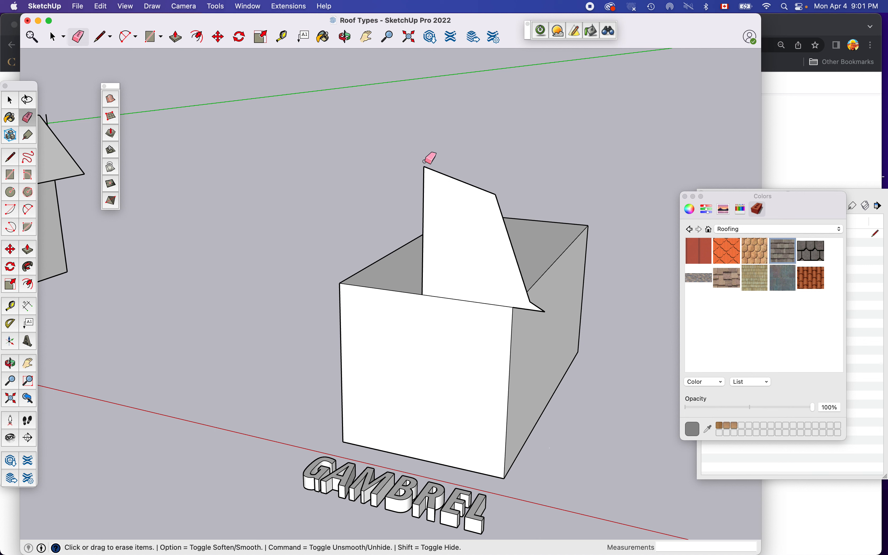
pyautogui.press('space')
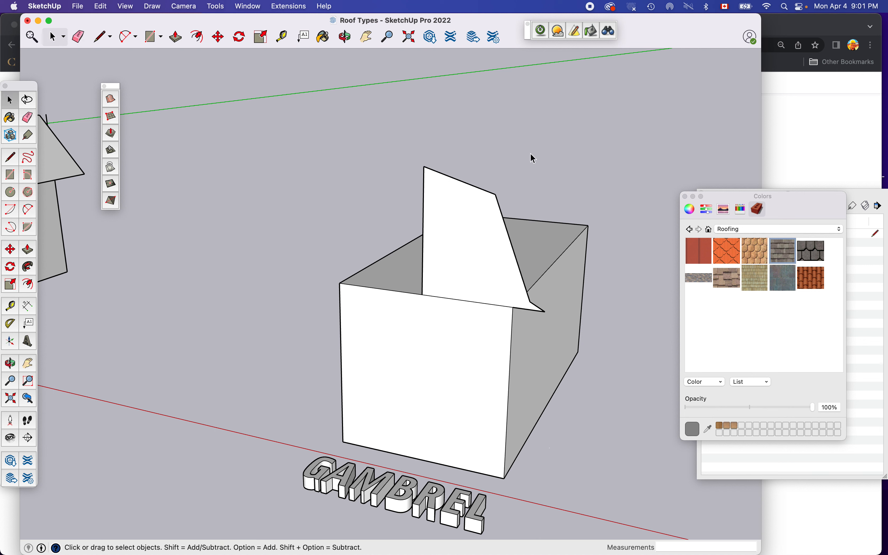
# Copy the half gambrel profile and its edges about 18' 6" along the red axis, clear of the block
pyautogui.click(487, 241)
pyautogui.doubleClick(486, 242)
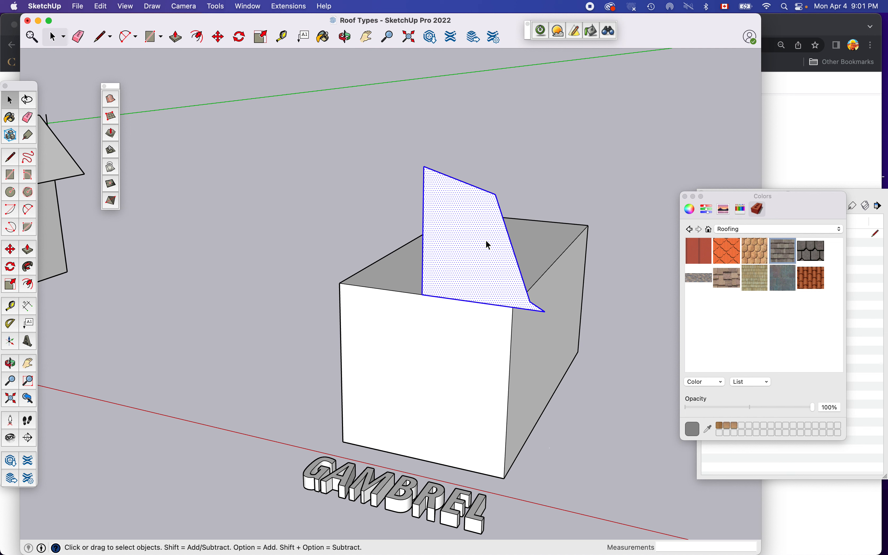
pyautogui.press('m')
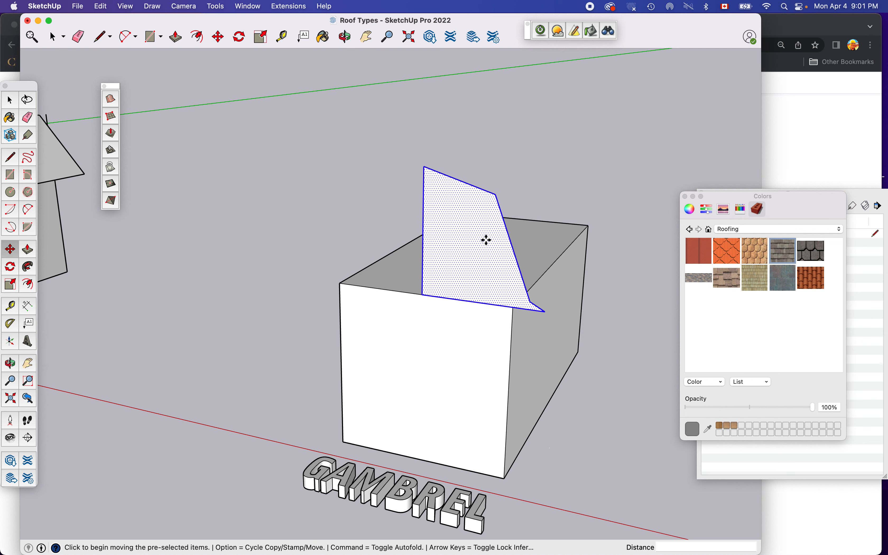
pyautogui.click(485, 239)
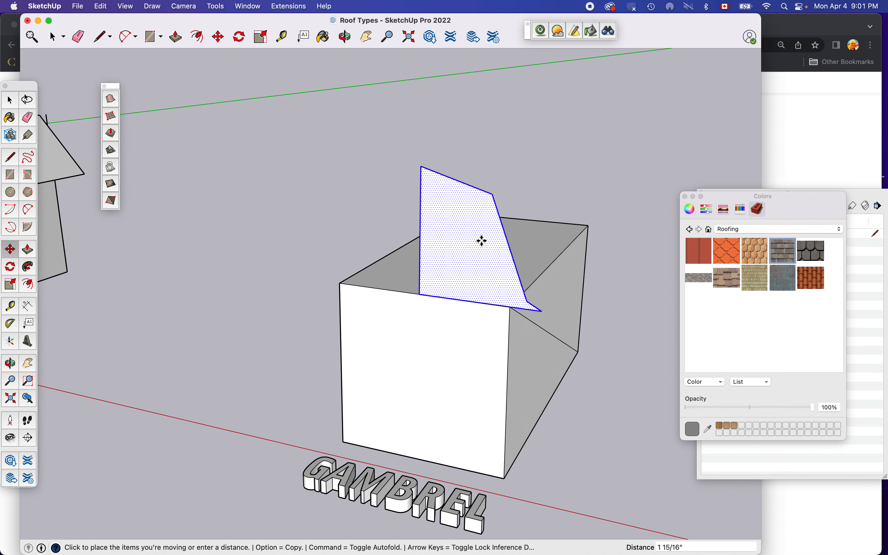
pyautogui.press('alt')
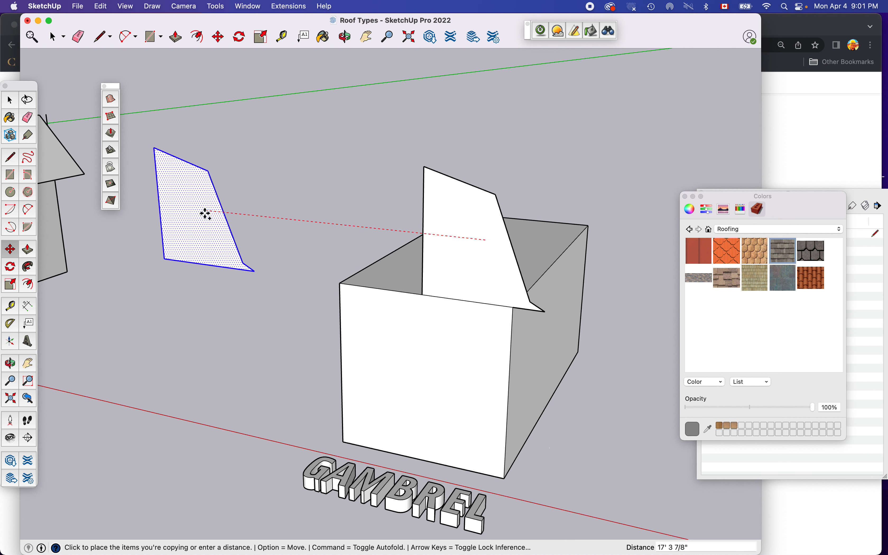
pyautogui.click(189, 212)
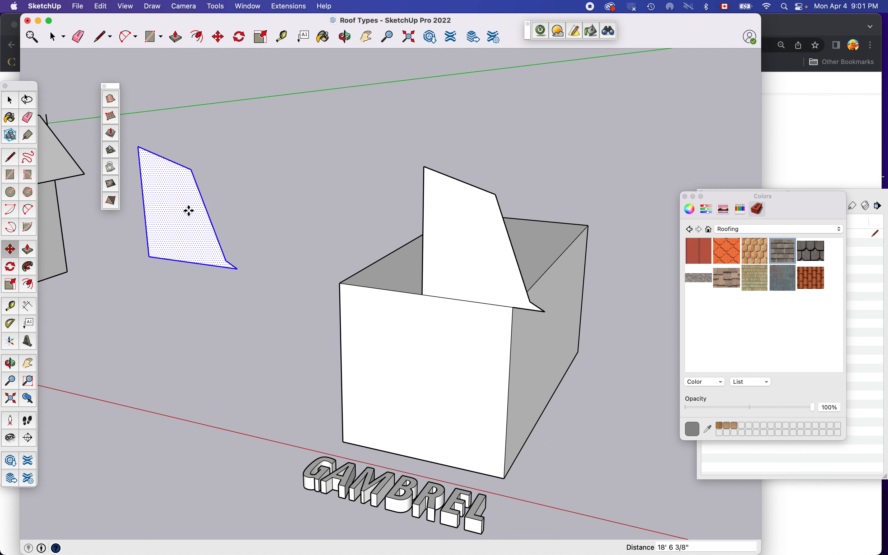
# Mirror the copied half profile with a red-axis scale of -1, and move it to meet the original along the vertical center edge
pyautogui.press('s')
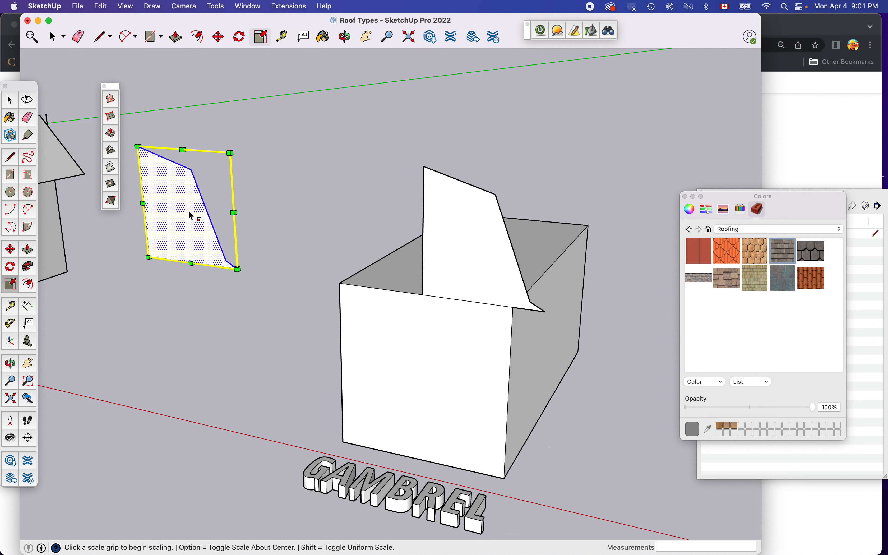
pyautogui.click(144, 204)
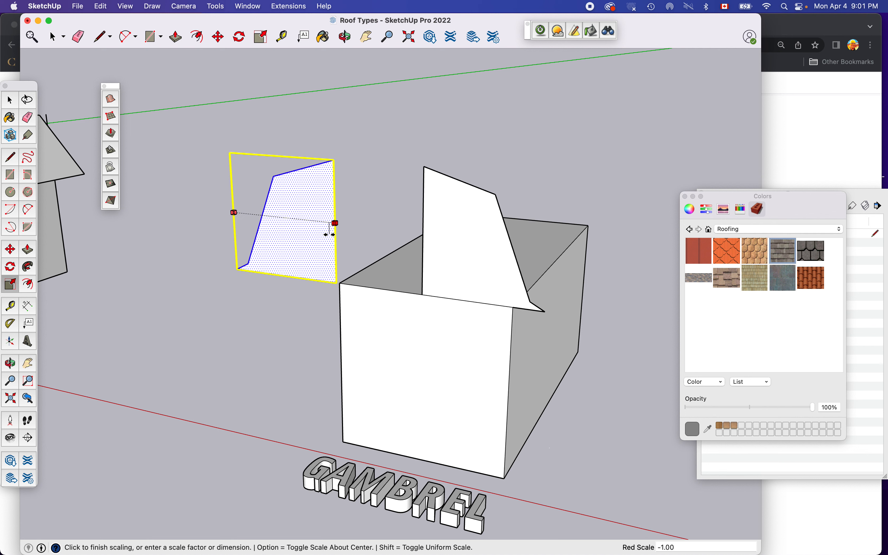
pyautogui.click(329, 235)
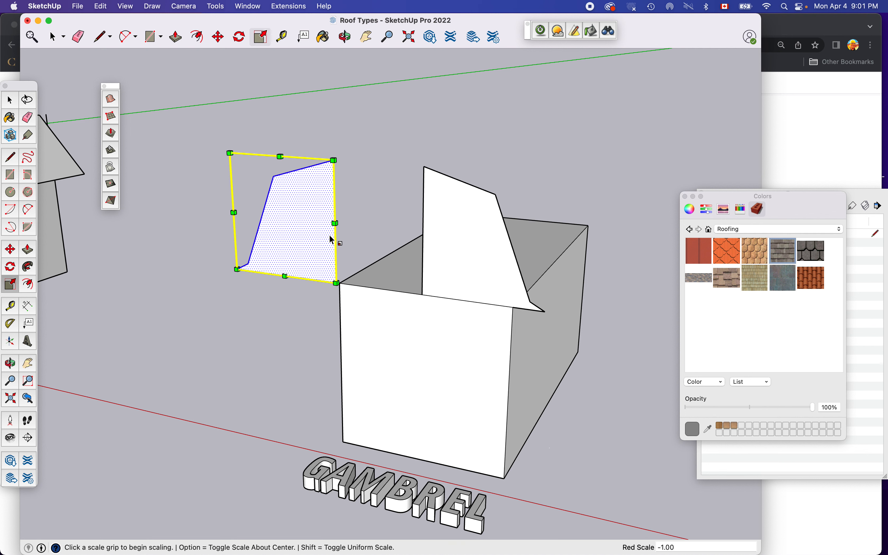
pyautogui.press('m')
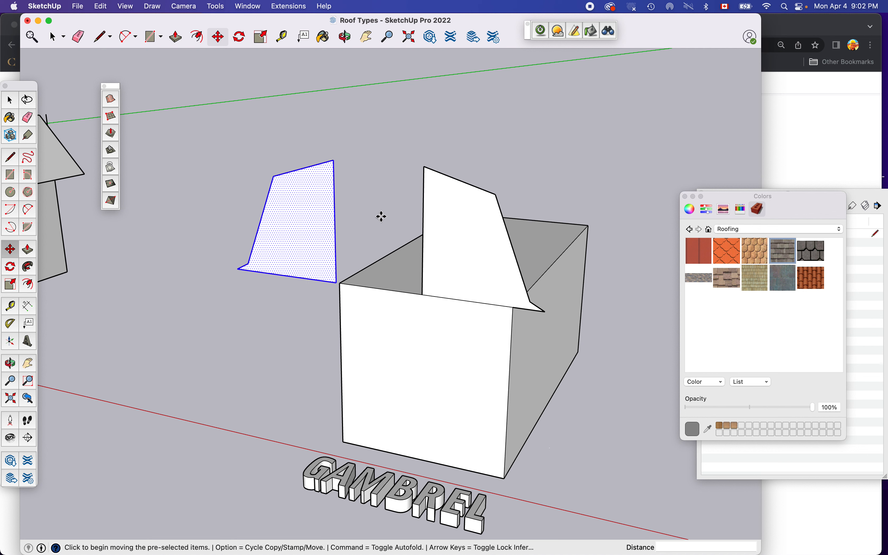
pyautogui.click(335, 211)
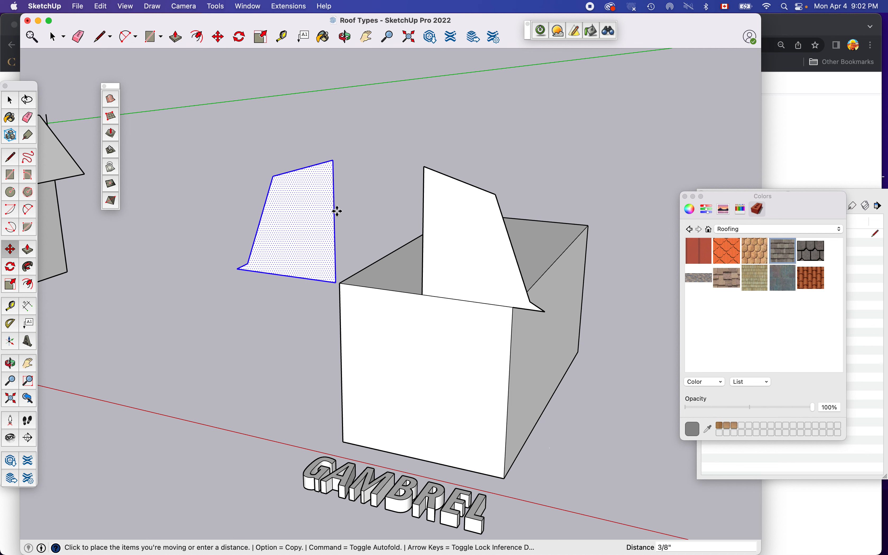
pyautogui.click(424, 215)
pyautogui.press('space')
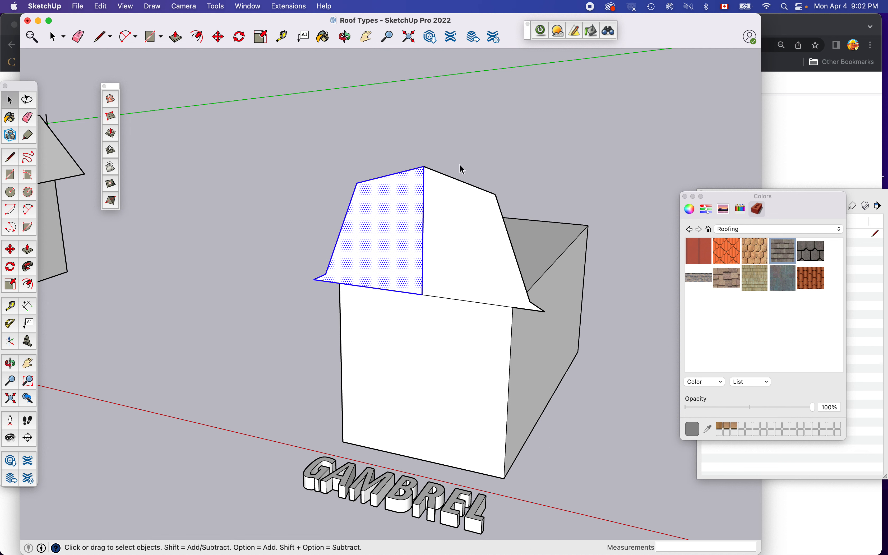
# Delete the vertical center edge between the two halves of the gambrel profile
pyautogui.click(459, 172)
pyautogui.click(424, 203)
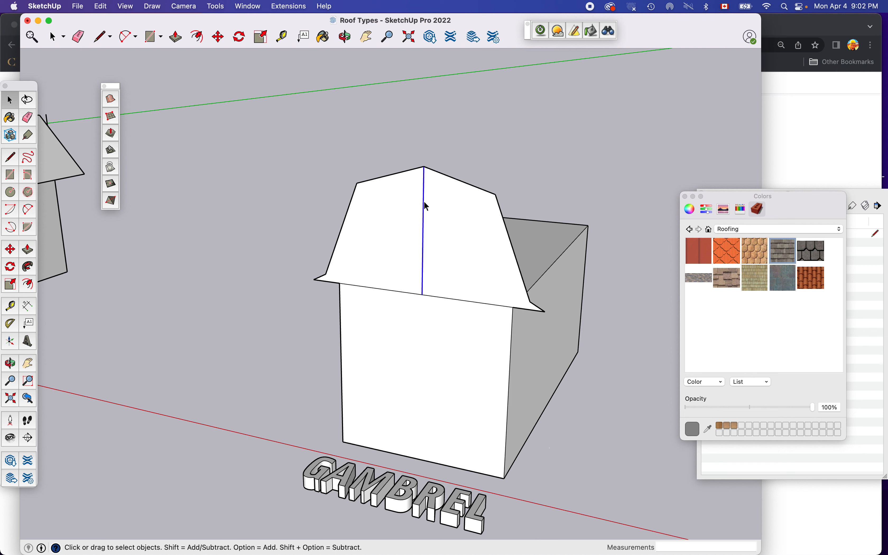
pyautogui.press('Delete')
# Offset the gambrel profile outward and delete the lower offset edge crossing the block's front face
pyautogui.press('f')
pyautogui.click(423, 201)
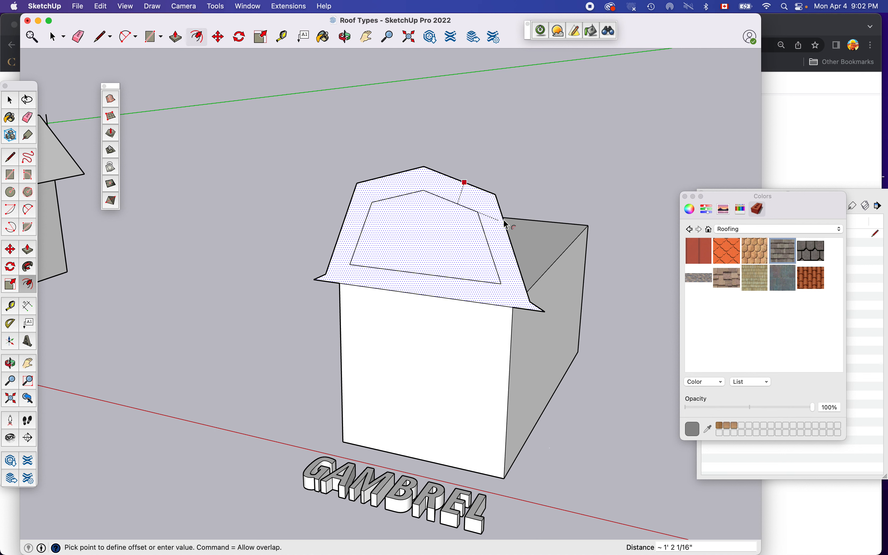
pyautogui.click(572, 213)
pyautogui.press('space')
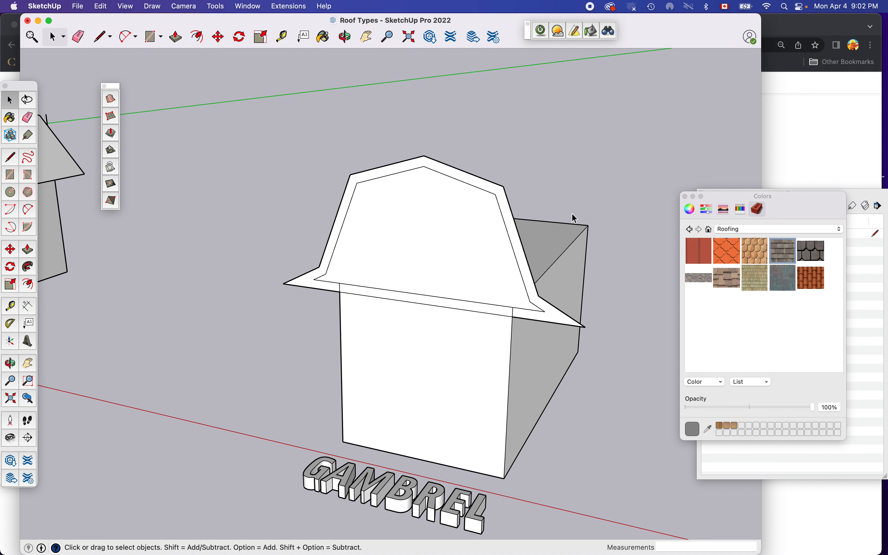
pyautogui.click(479, 312)
pyautogui.press('Delete')
# Extrude the gambrel gable face 20' back over the block with Push/Pull, keeping the starting face in place
pyautogui.press('p')
pyautogui.click(473, 282)
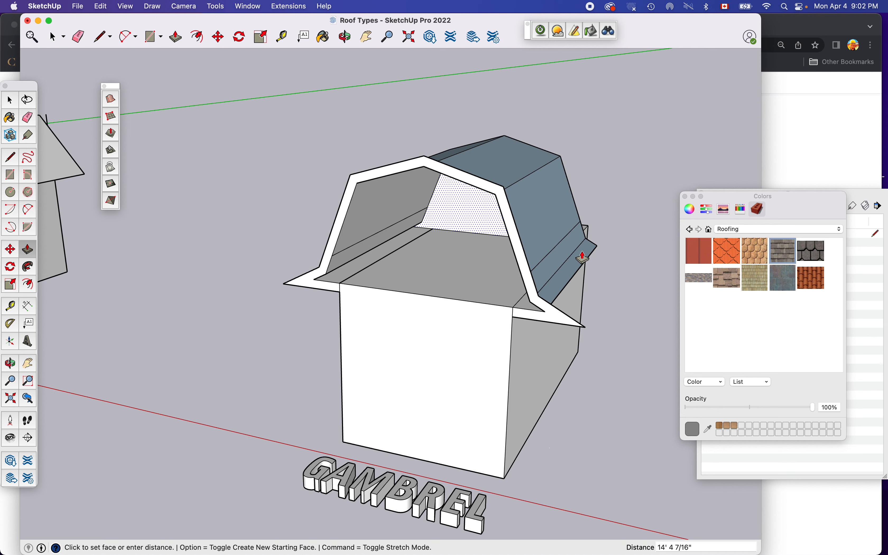
pyautogui.click(594, 257)
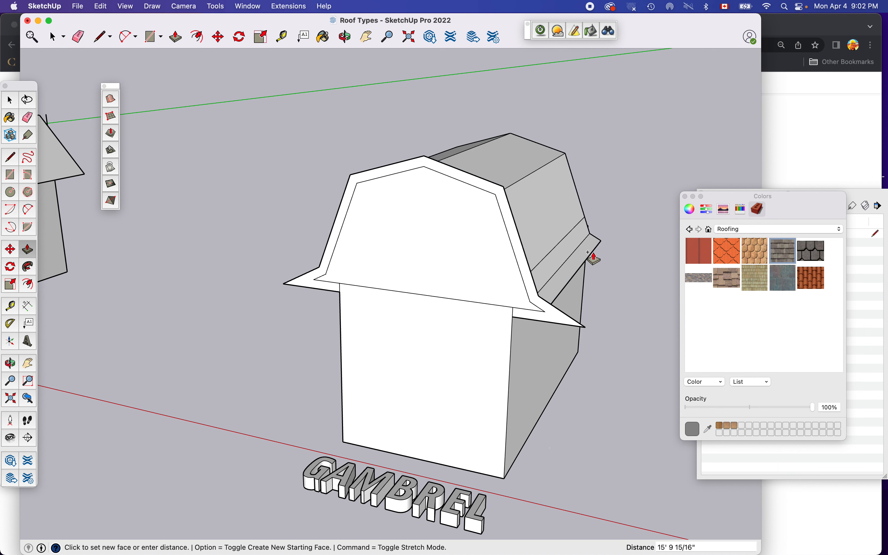
pyautogui.write('20')
pyautogui.press('Return')
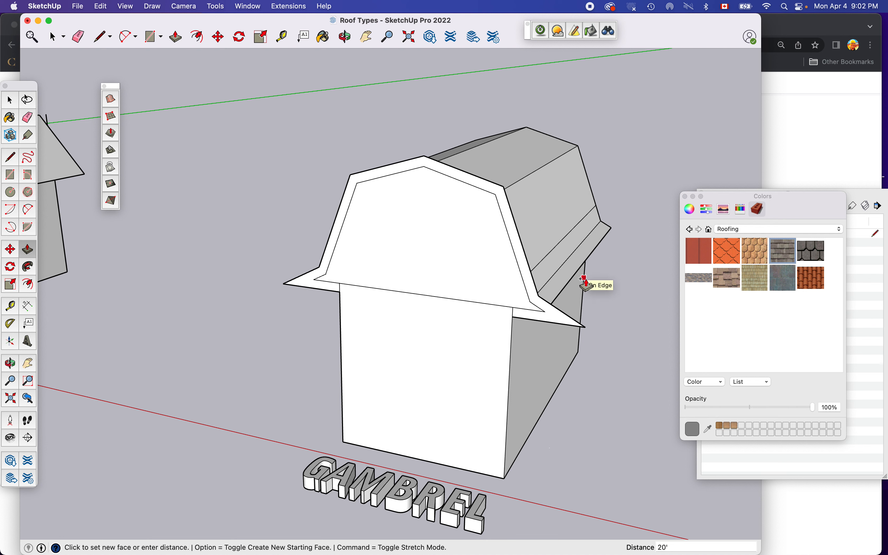
pyautogui.click(583, 278)
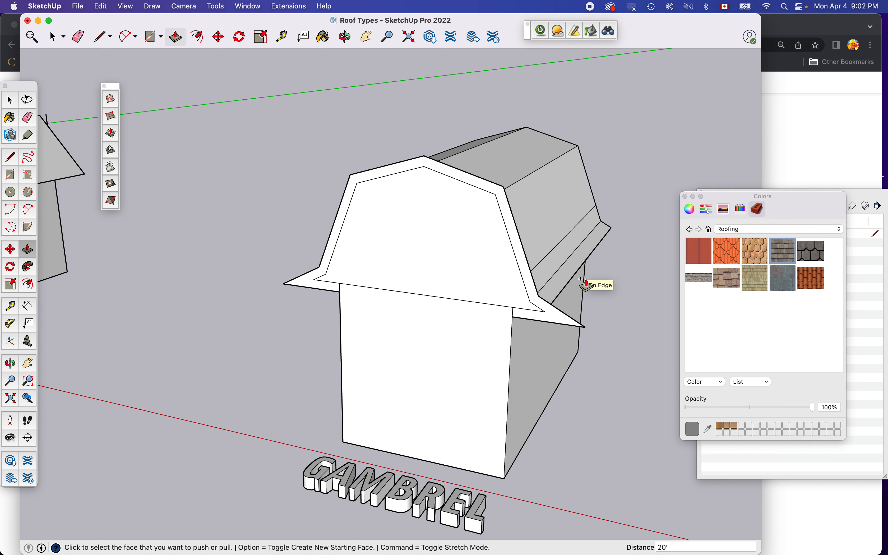
# Extrude the gambrel's border face about 1' 5" forward and extend its back side along the full roof length
pyautogui.click(553, 317)
pyautogui.click(552, 332)
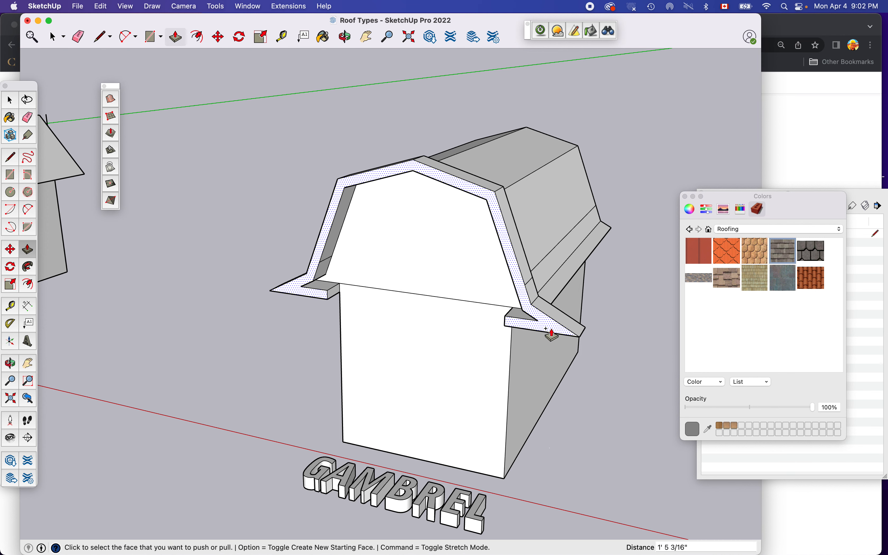
pyautogui.press('o')
pyautogui.moveTo(549, 329); pyautogui.dragTo(52, 343)
pyautogui.press('p')
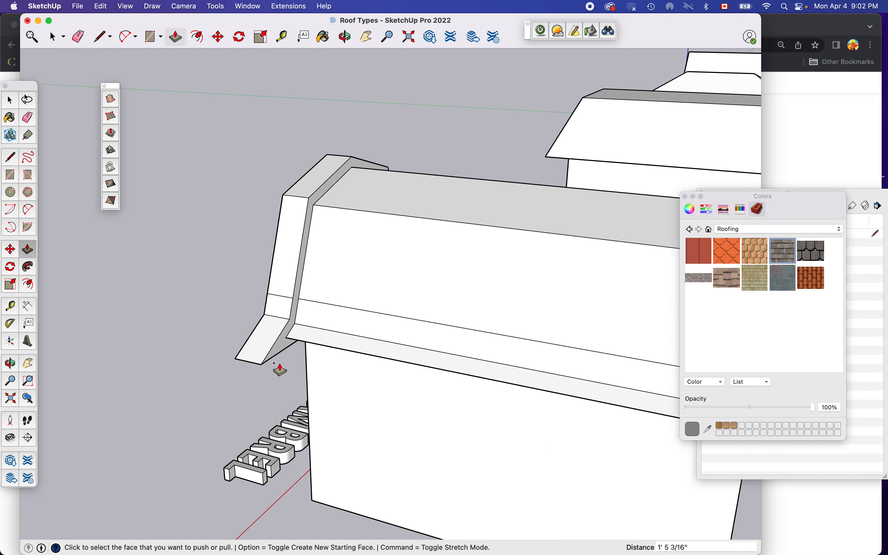
pyautogui.click(281, 355)
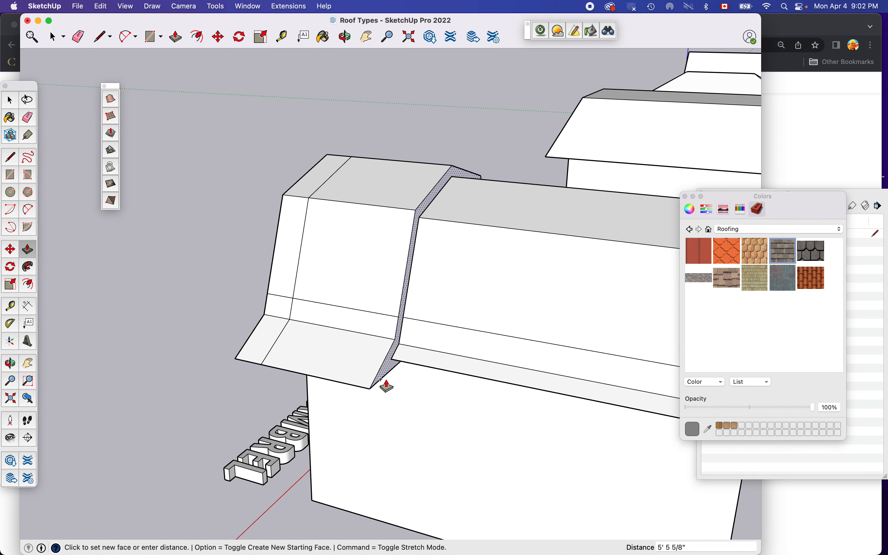
pyautogui.click(750, 499)
# Raise the long top edge of the SHED block, on the side facing the SALTBOX block, 3' along the blue axis
pyautogui.press('o')
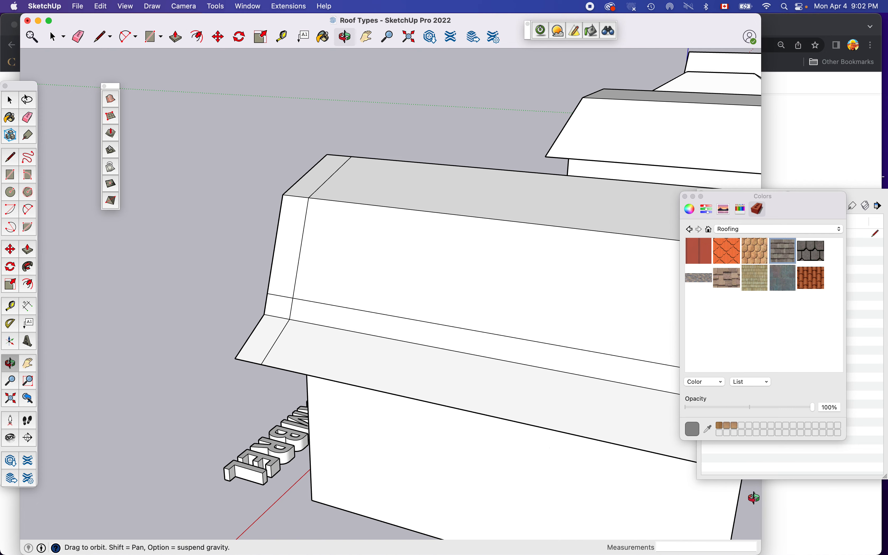
pyautogui.moveTo(321, 341); pyautogui.dragTo(529, 307)
pyautogui.moveTo(377, 277); pyautogui.dragTo(516, 243)
pyautogui.scroll(-10, 516, 244)
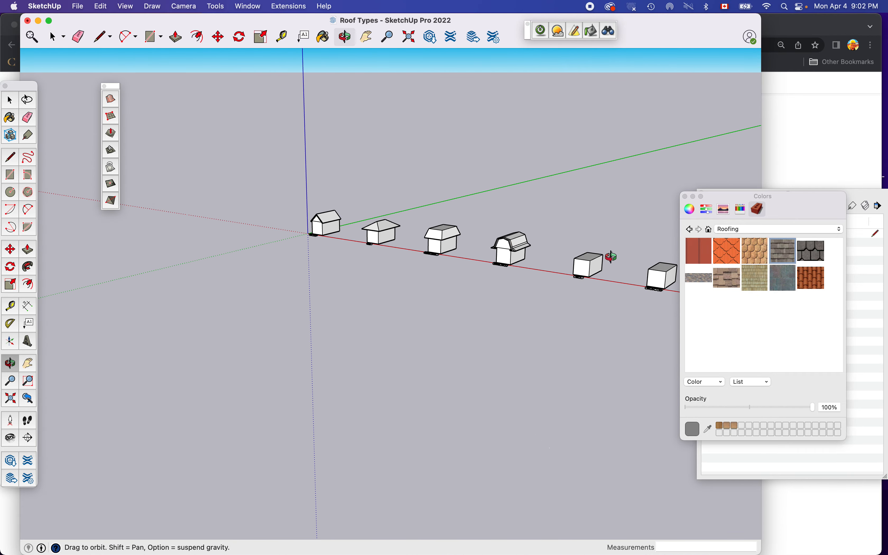
pyautogui.scroll(10, 619, 261)
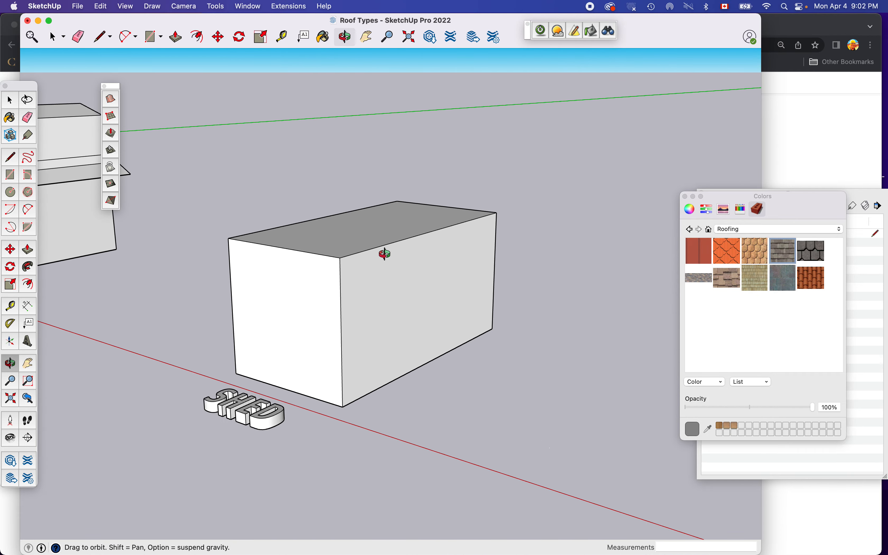
pyautogui.moveTo(351, 254); pyautogui.dragTo(396, 311)
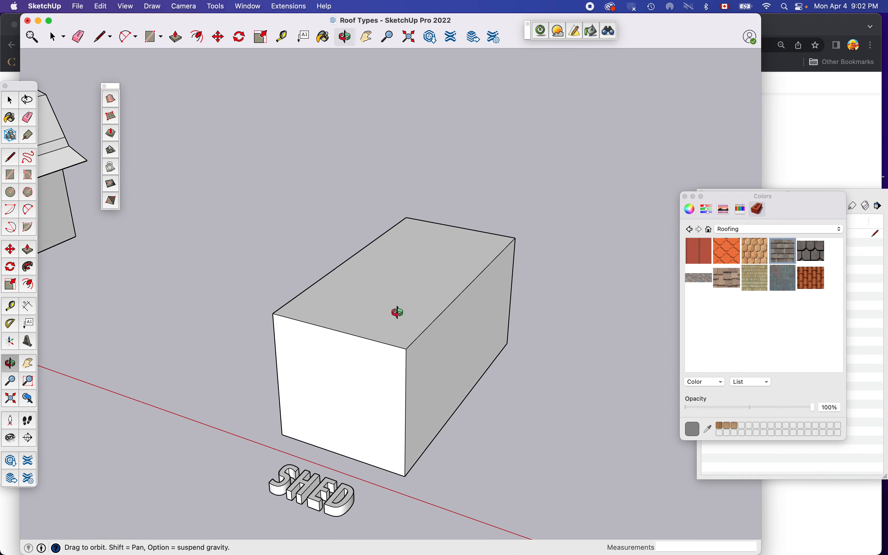
pyautogui.press('space')
pyautogui.press('p')
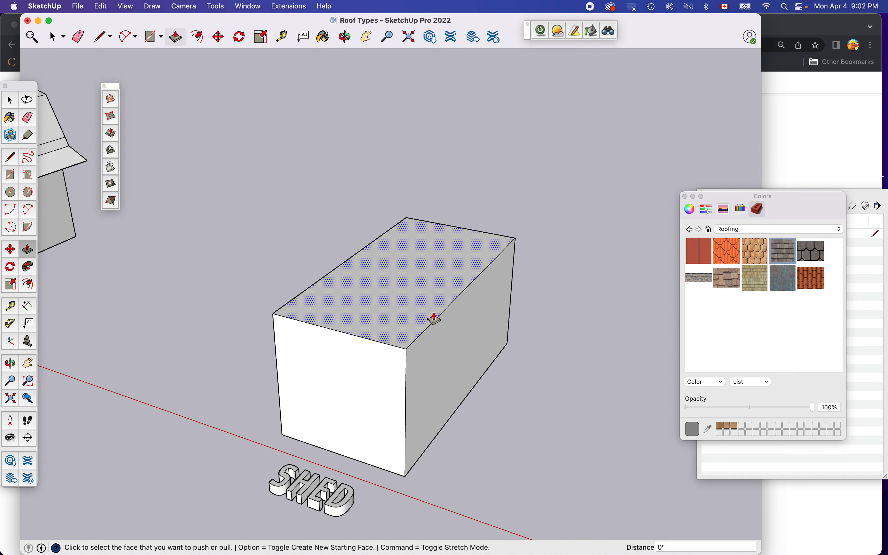
pyautogui.press('m')
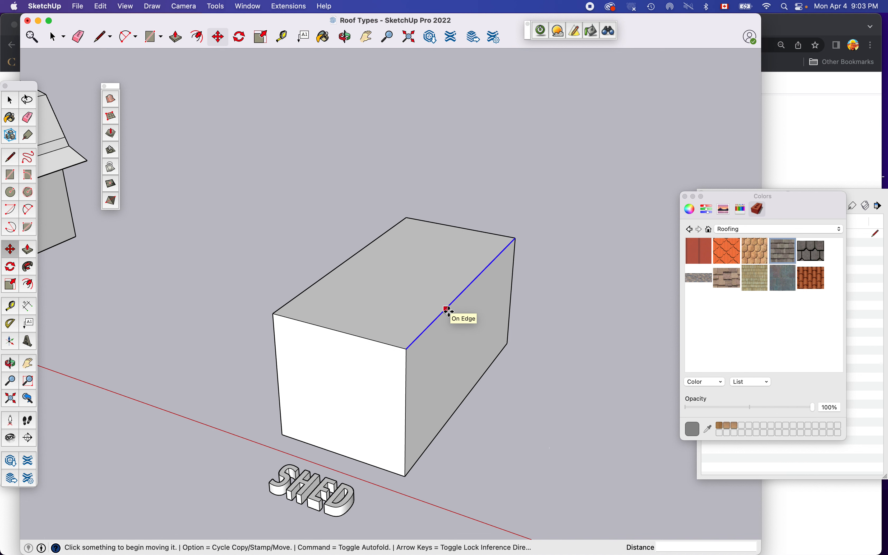
pyautogui.click(450, 311)
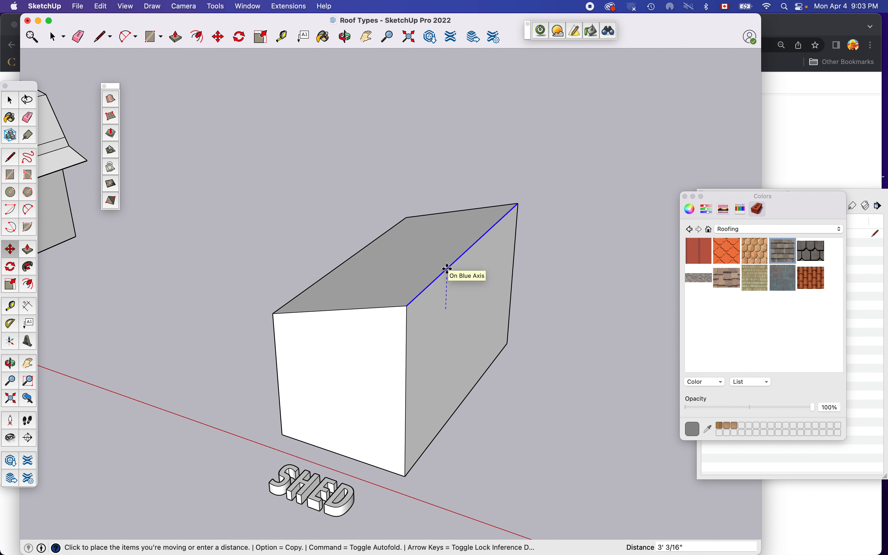
pyautogui.click(448, 270)
pyautogui.write("'")
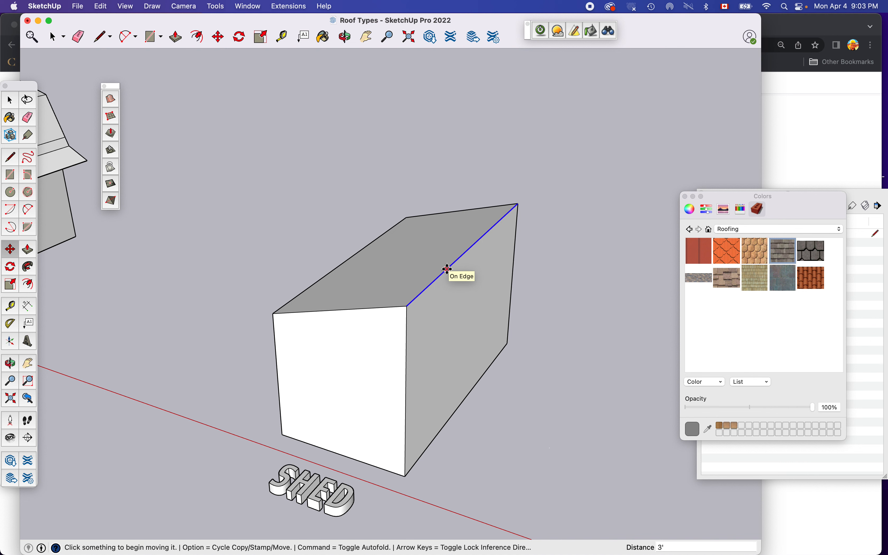
# Offset the sloped top face of the SHED block outward by 2' to form the roof overhang
pyautogui.write('f')
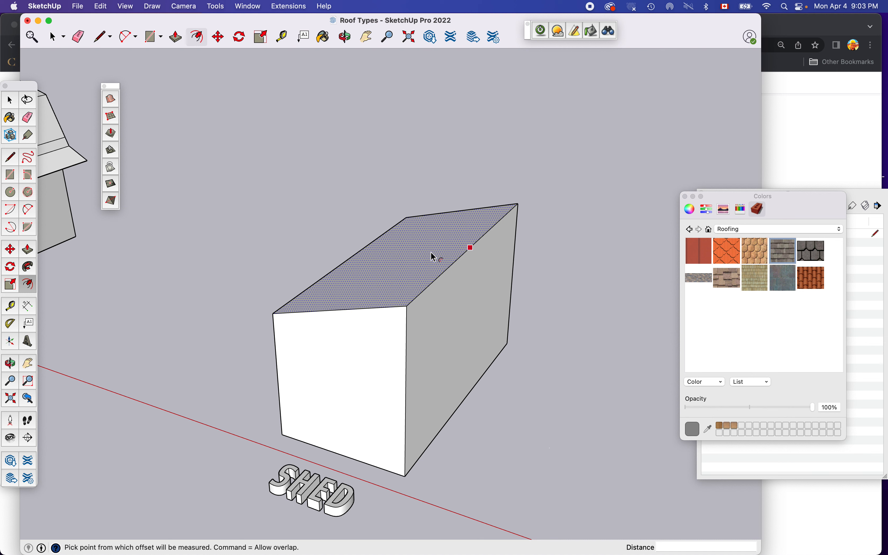
pyautogui.click(471, 248)
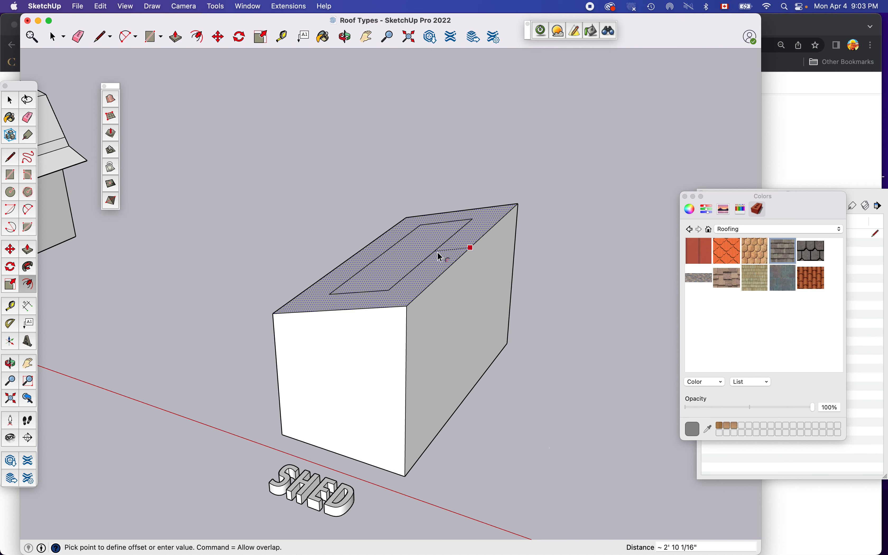
pyautogui.click(495, 251)
pyautogui.write("2'")
pyautogui.press('Return')
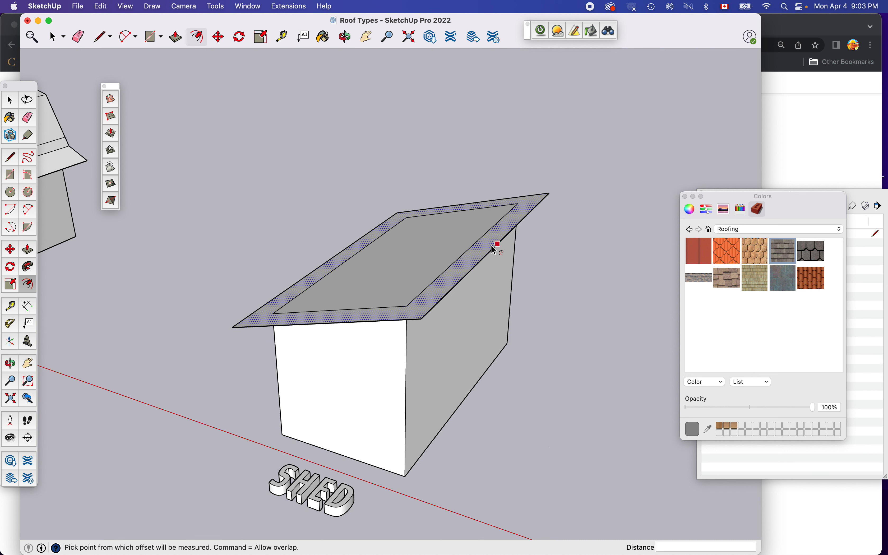
# Pull the shed roof's overhang border upward and cover the recessed opening with a rectangle between its opposite inner corners
pyautogui.press('p')
pyautogui.click(486, 247)
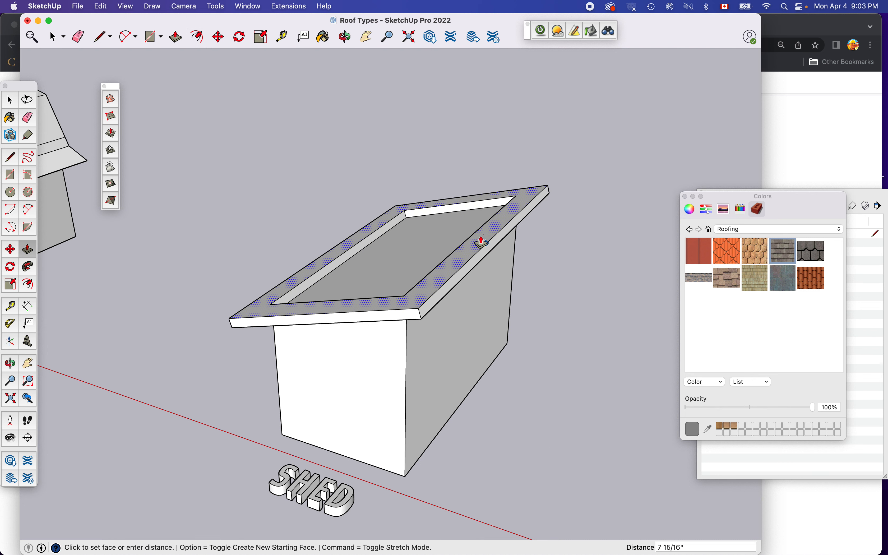
pyautogui.click(481, 240)
pyautogui.press('r')
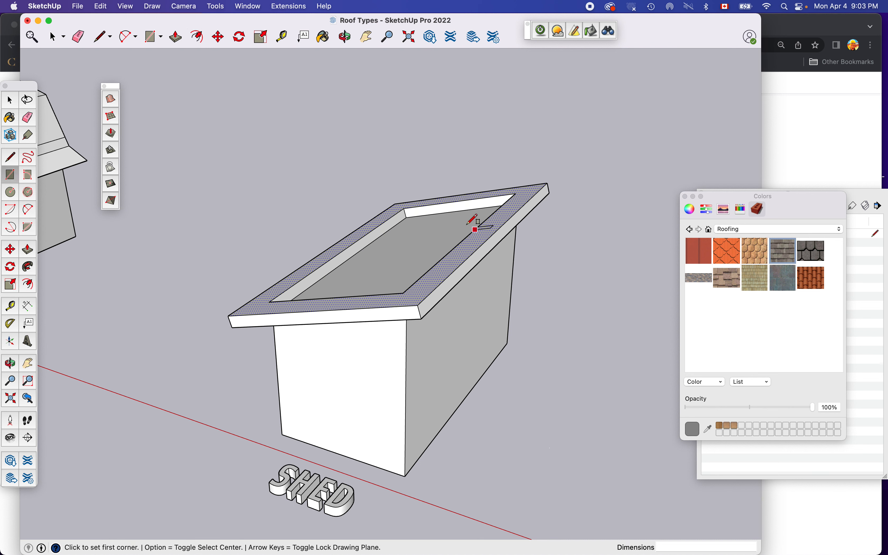
pyautogui.click(404, 208)
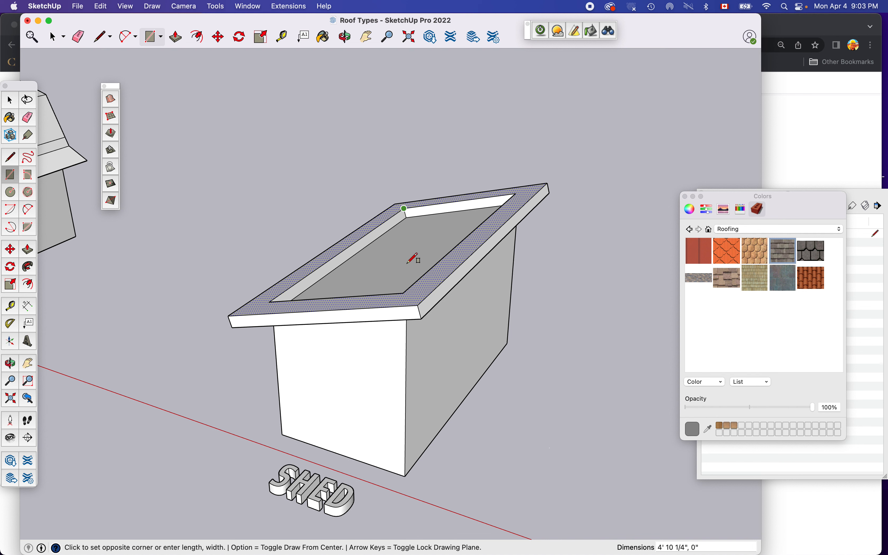
pyautogui.click(404, 294)
pyautogui.press('space')
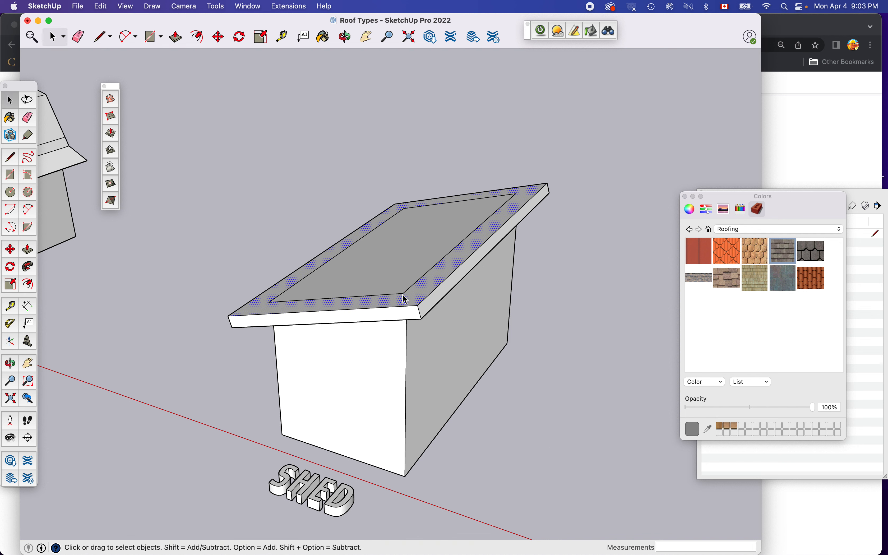
# Remove the inner border edges from the shed roof and pull its whole top face up about 11"
pyautogui.click(441, 261)
pyautogui.press('Delete')
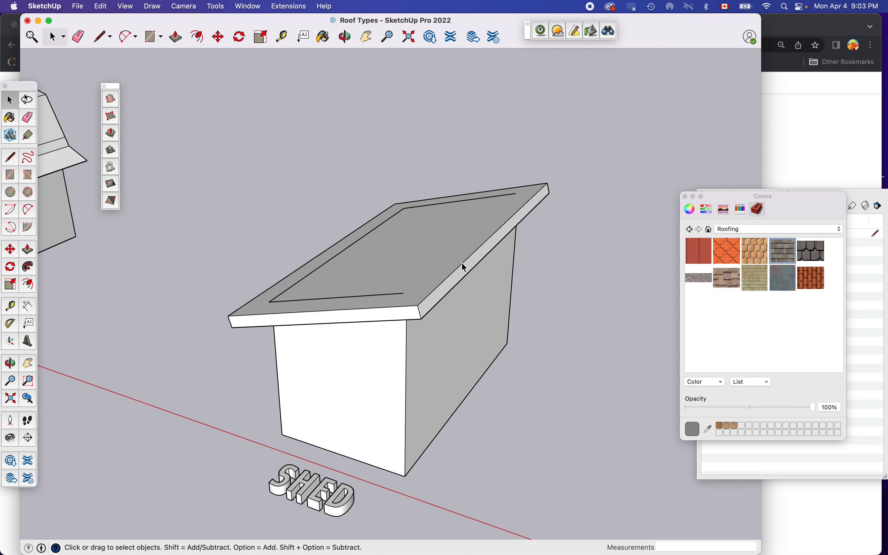
pyautogui.press('p')
pyautogui.click(460, 264)
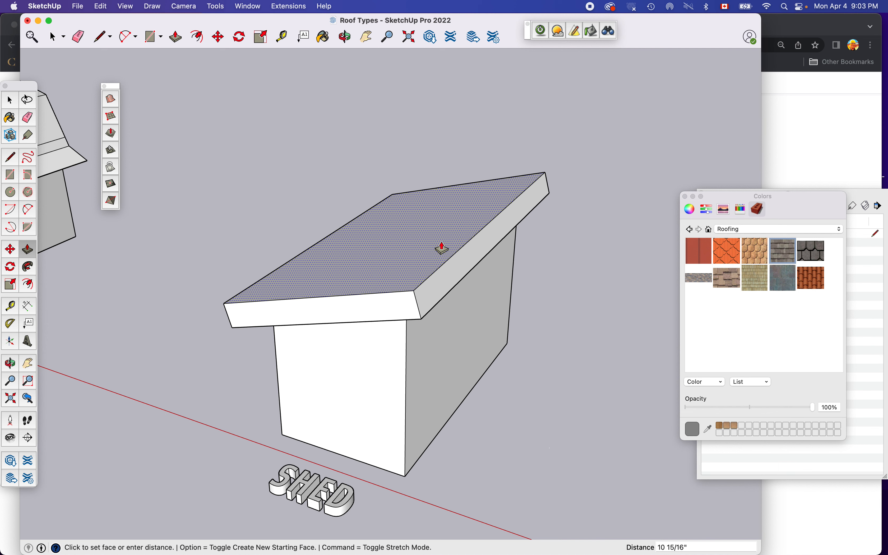
pyautogui.click(442, 248)
# Draw a 20' center line across the top of the SALTBOX block between the midpoints of its short edges
pyautogui.scroll(-8, 440, 247)
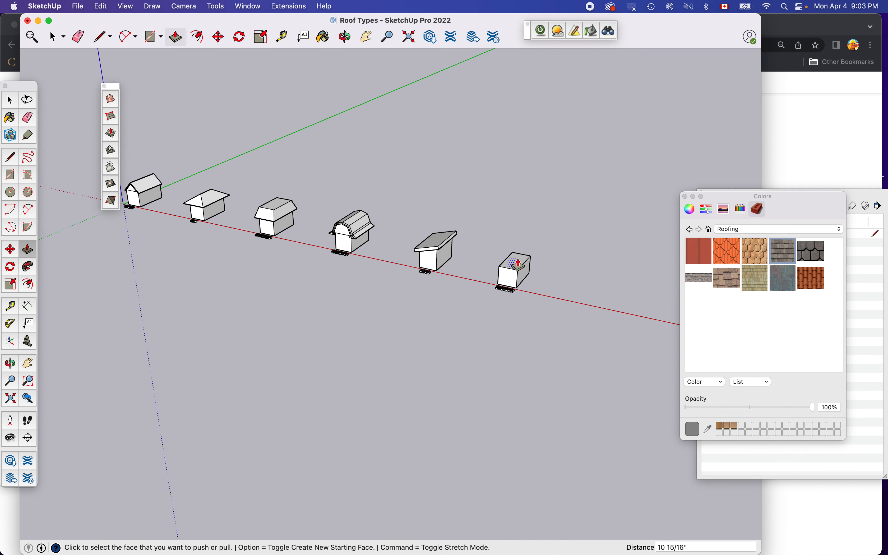
pyautogui.scroll(10, 518, 263)
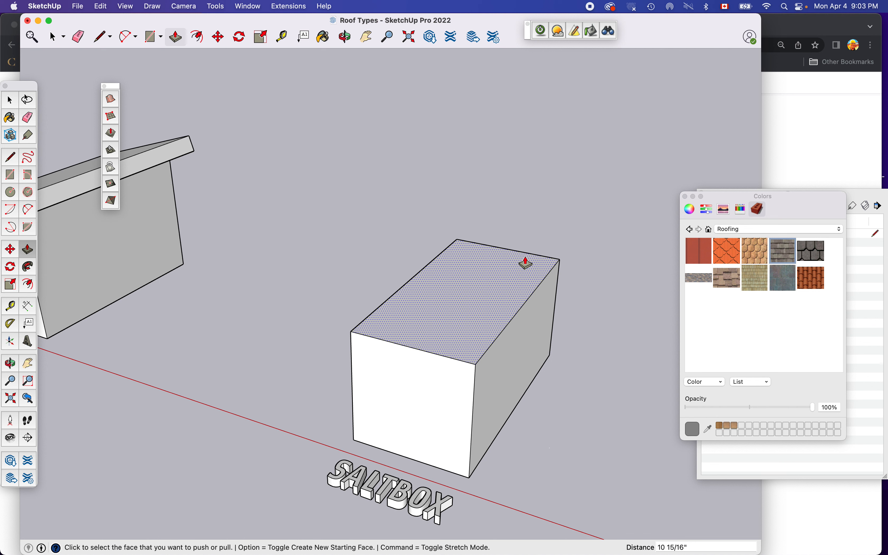
pyautogui.press('m')
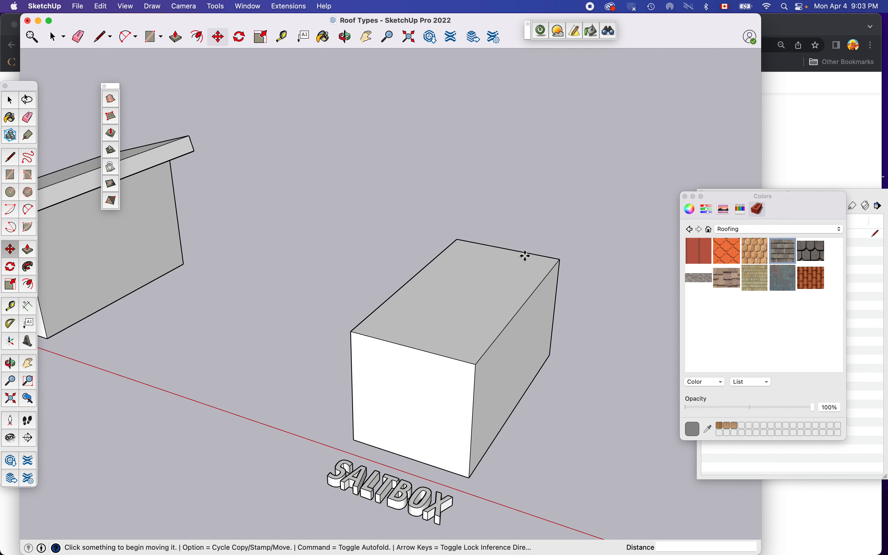
pyautogui.press('l')
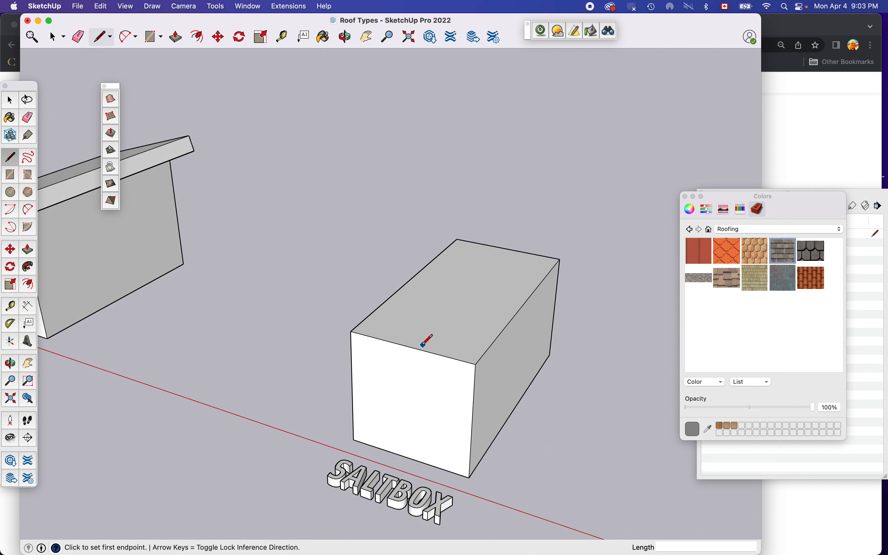
pyautogui.click(412, 347)
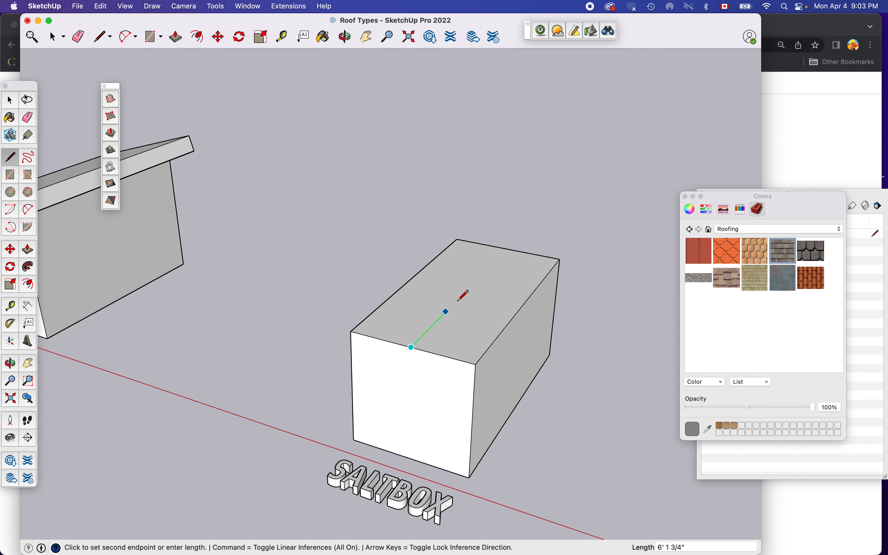
pyautogui.click(510, 249)
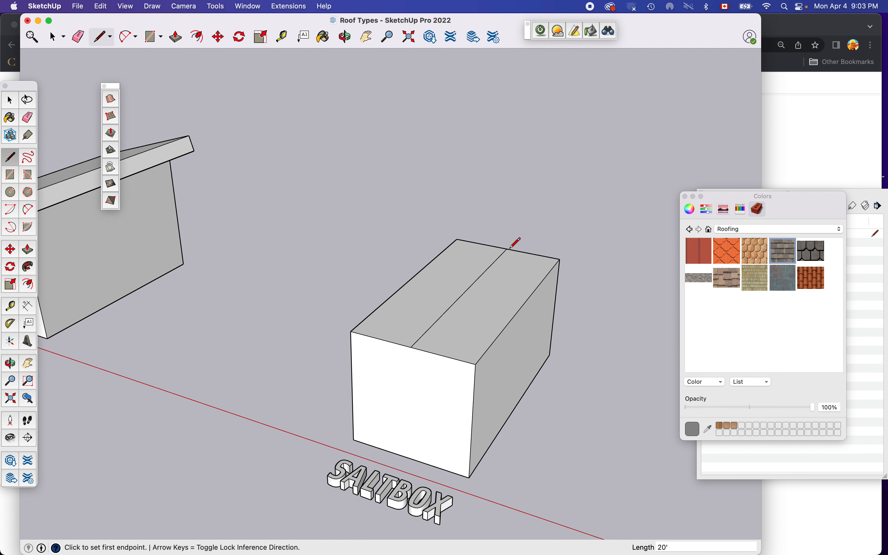
pyautogui.press('m')
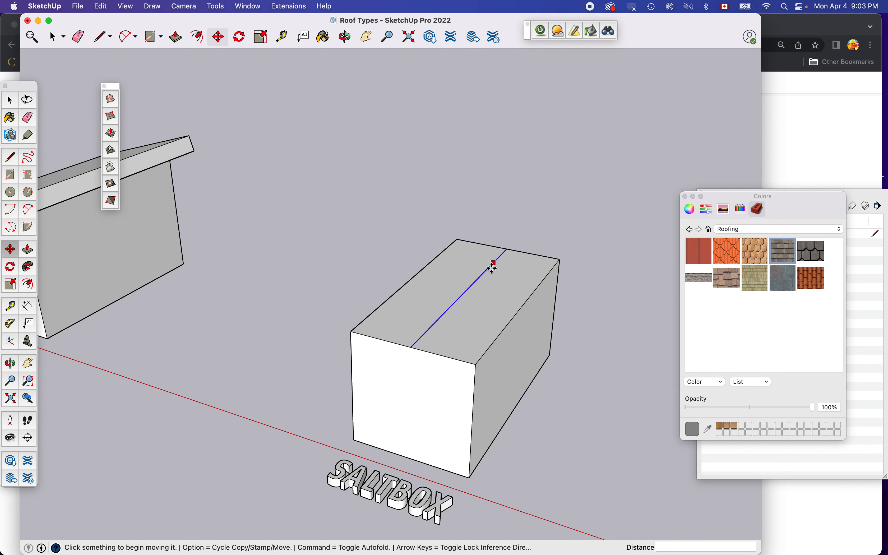
pyautogui.click(483, 272)
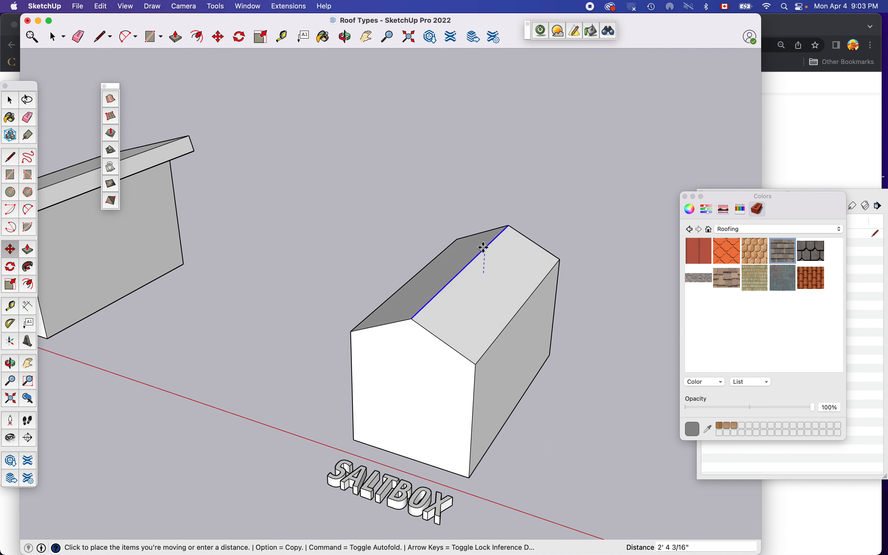
pyautogui.press('Escape')
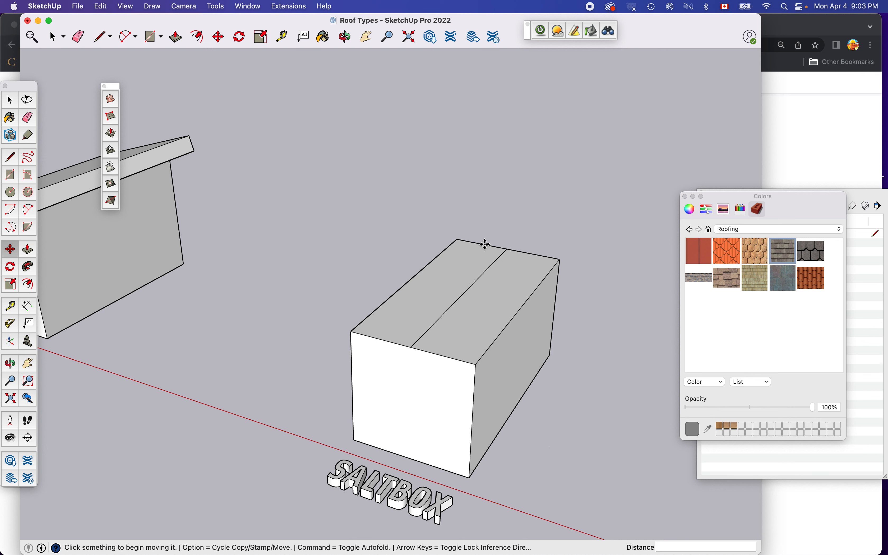
# Move the SALTBOX block's center line about 2' toward one long edge, and raise it 3' 10" to form an off-center ridge
pyautogui.scroll(2, 457, 304)
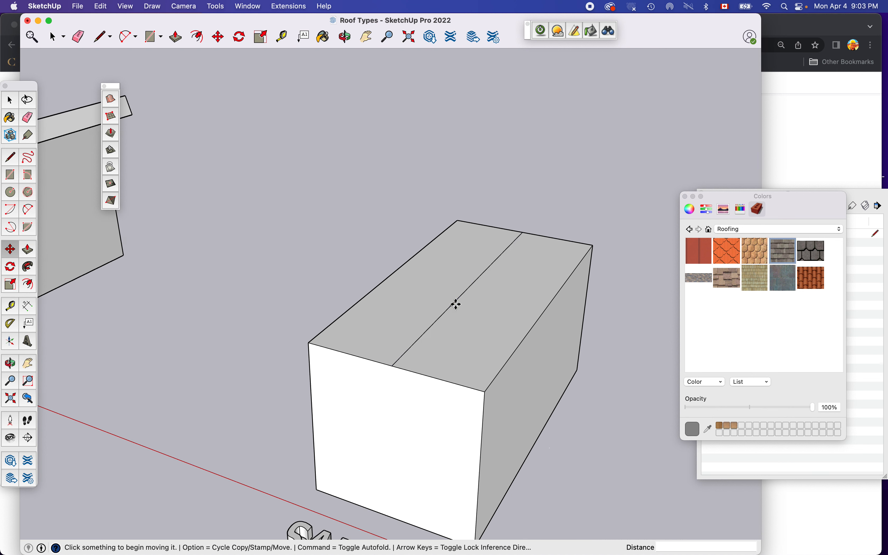
pyautogui.click(456, 304)
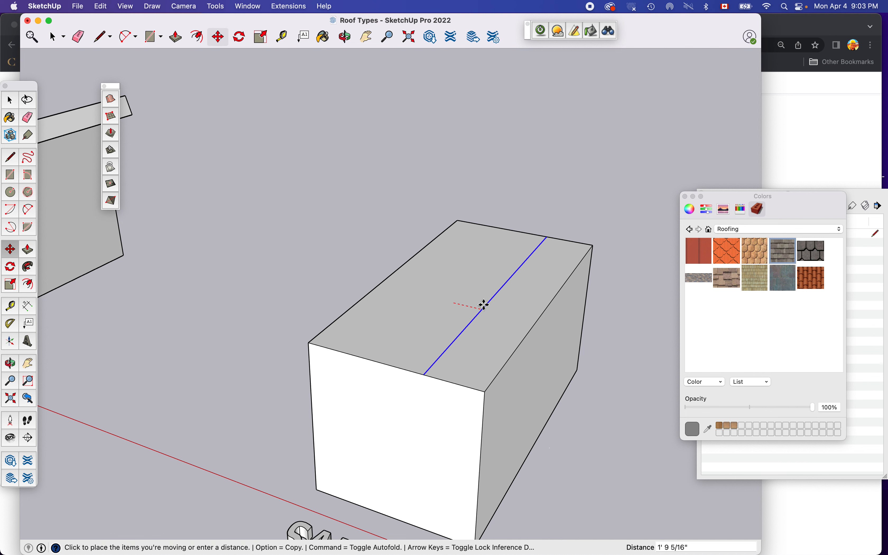
pyautogui.click(487, 306)
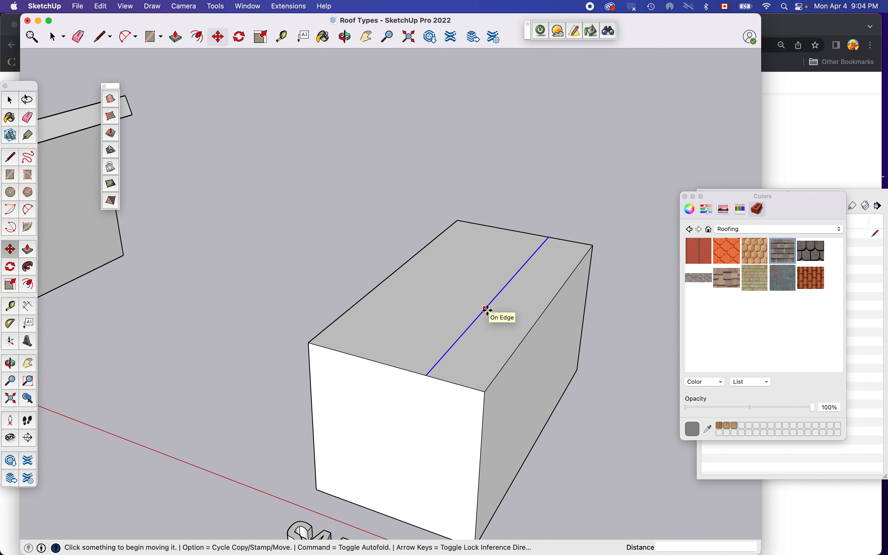
pyautogui.click(486, 309)
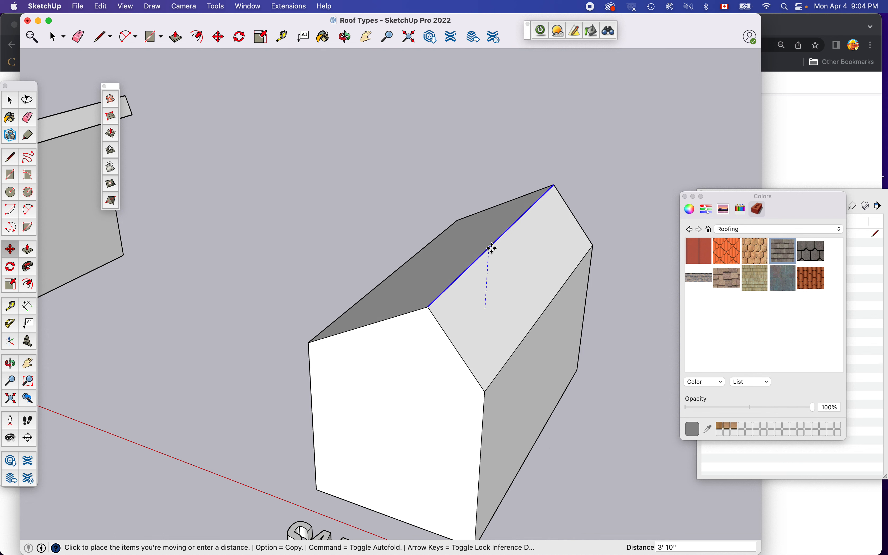
pyautogui.click(492, 248)
pyautogui.press('space')
# Draw a 10' line across the SALTBOX block's front end between its two eave corners to separate the gable triangle
pyautogui.press('l')
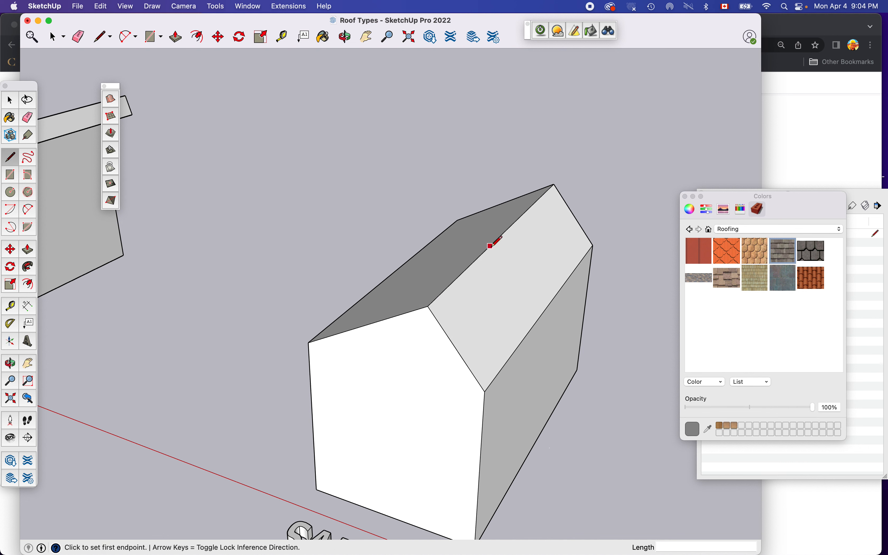
pyautogui.click(309, 343)
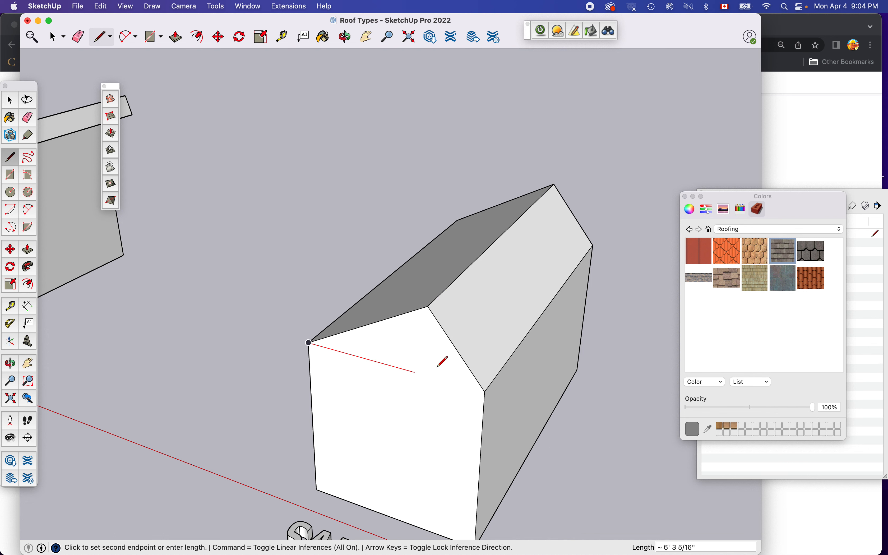
pyautogui.click(485, 391)
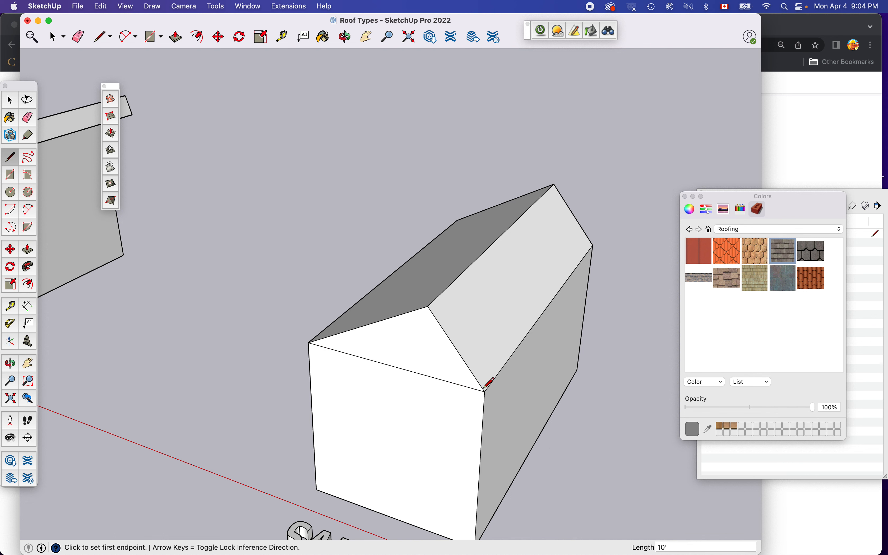
# Offset the saltbox's front gable triangle outward by 6" to outline the roof thickness
pyautogui.press('f')
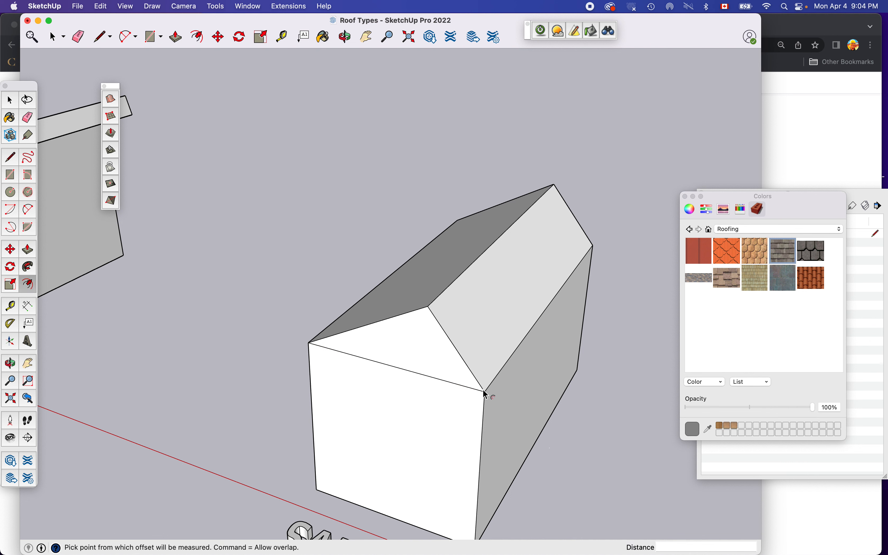
pyautogui.click(441, 358)
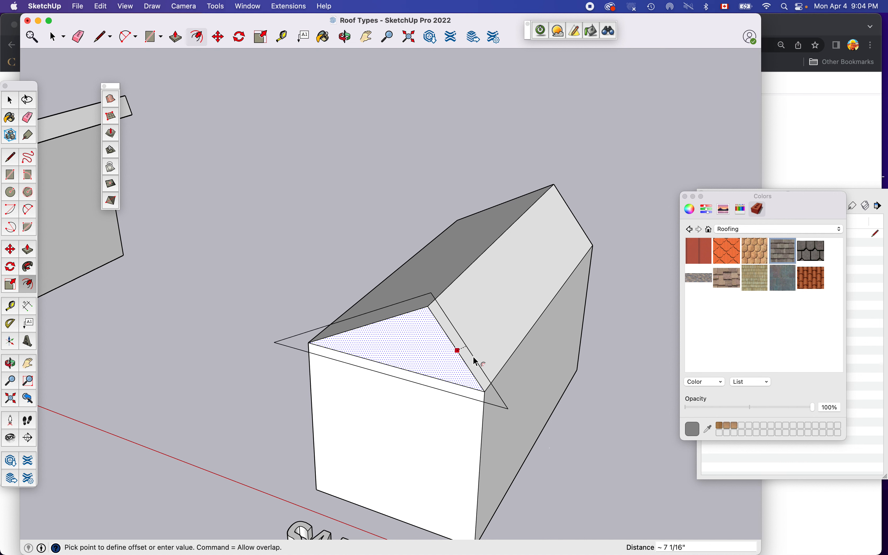
pyautogui.click(475, 359)
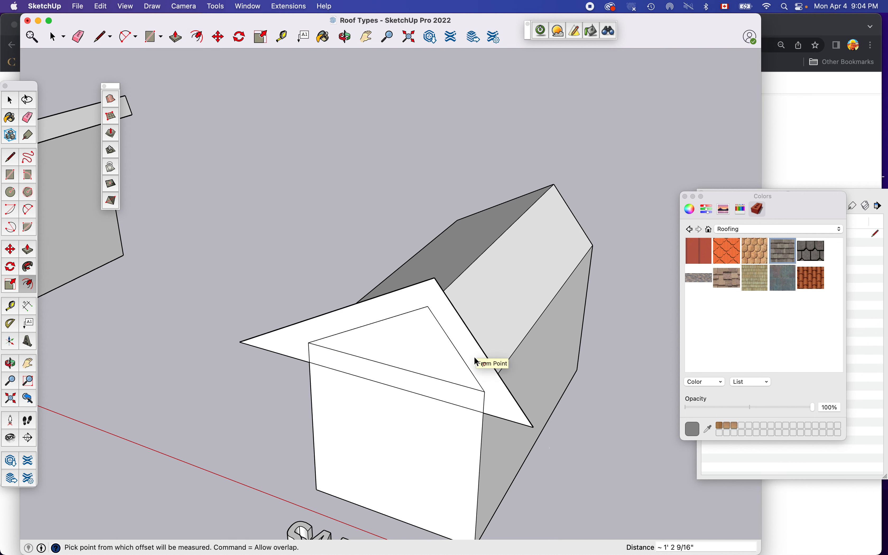
pyautogui.write('6')
pyautogui.press('Return')
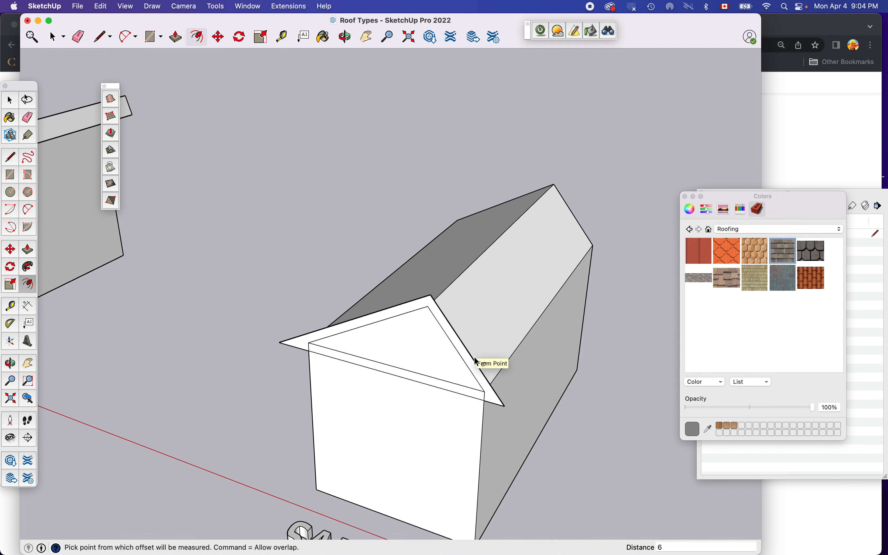
pyautogui.press('space')
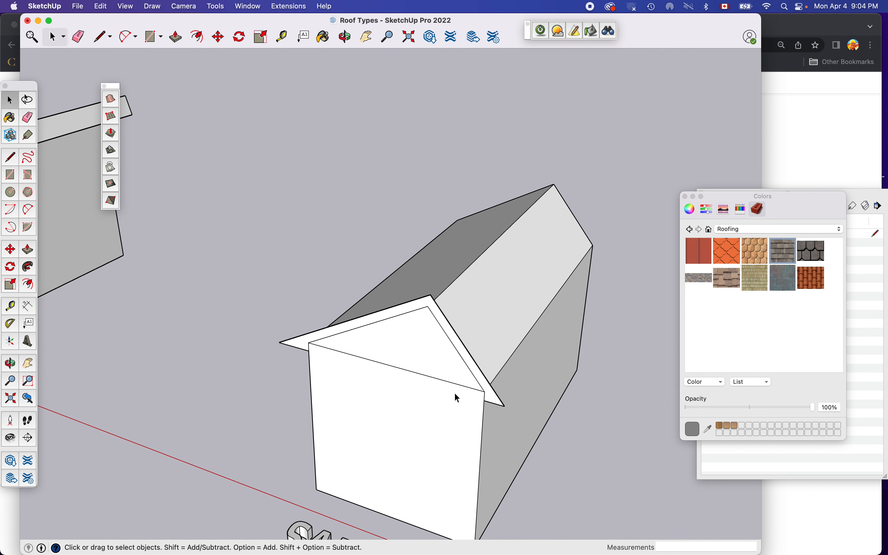
# Pull the offset border around the saltbox's front gable forward about 1' to form the front overhang
pyautogui.press('p')
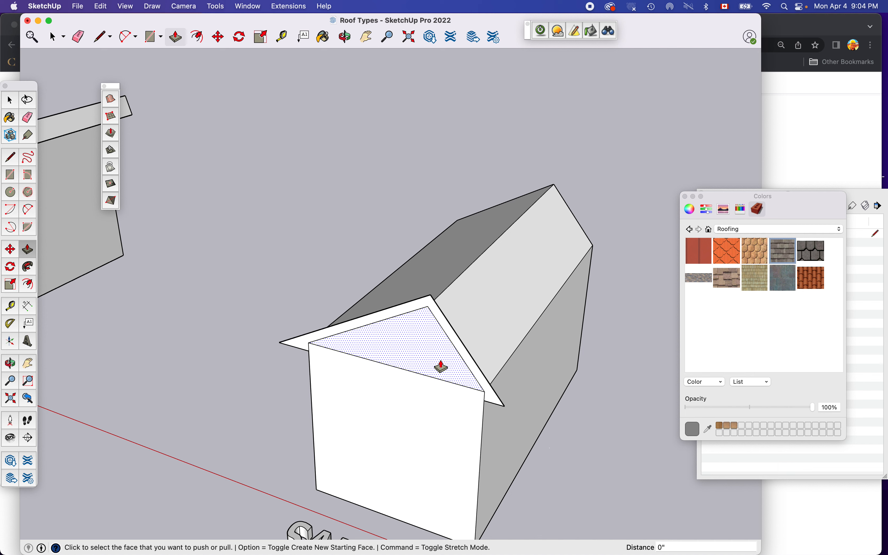
pyautogui.click(442, 363)
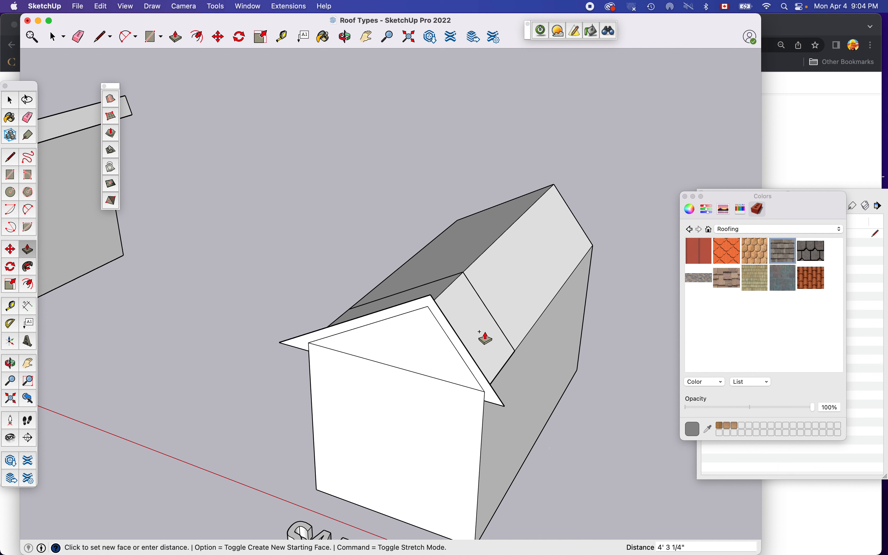
pyautogui.click(587, 252)
pyautogui.click(492, 399)
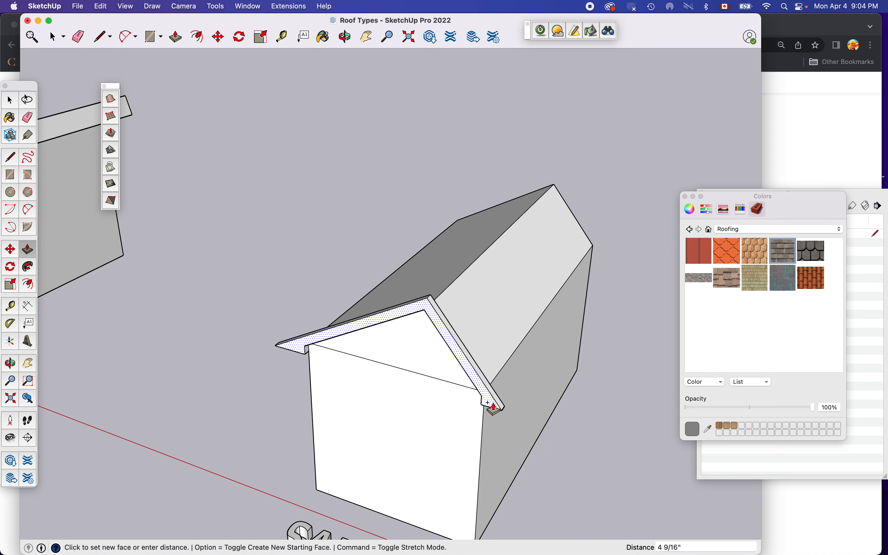
pyautogui.click(487, 408)
# Extend the back face of the saltbox's roof border along the whole block to slightly past the rear wall
pyautogui.press('o')
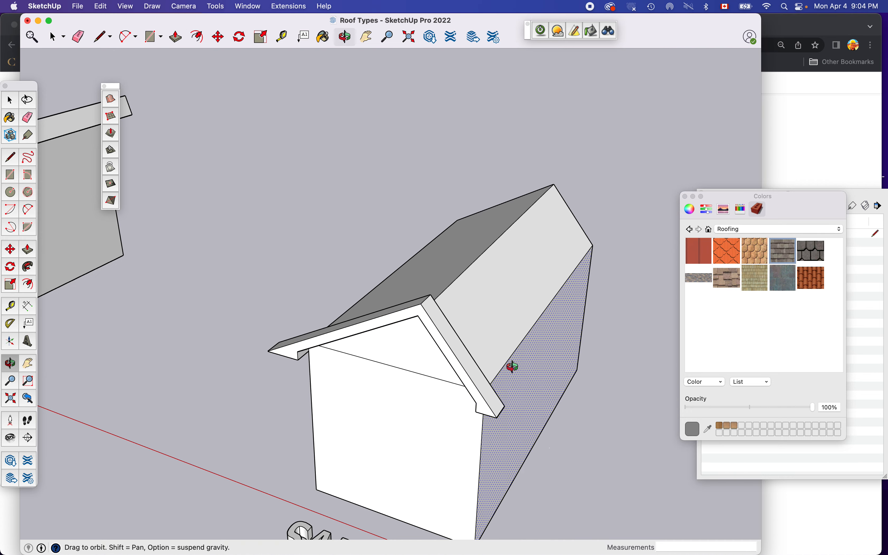
pyautogui.moveTo(512, 367); pyautogui.dragTo(91, 378)
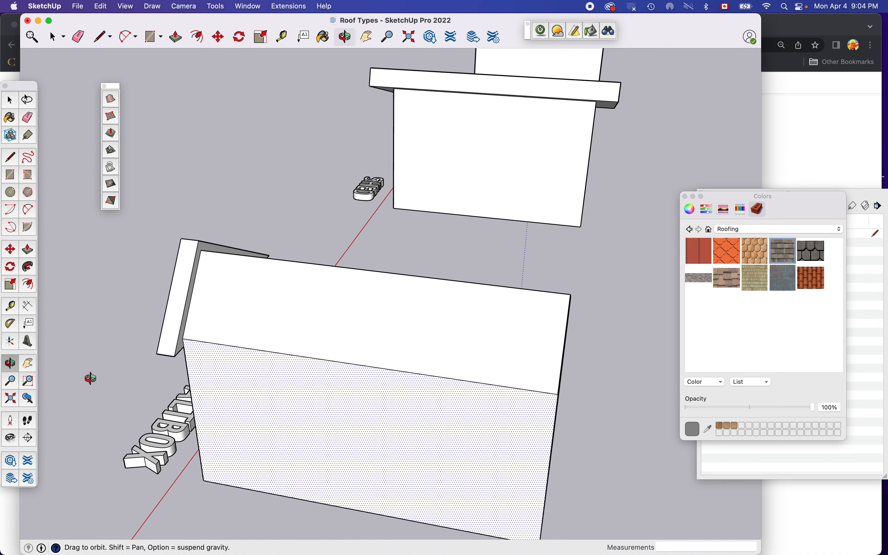
pyautogui.press('p')
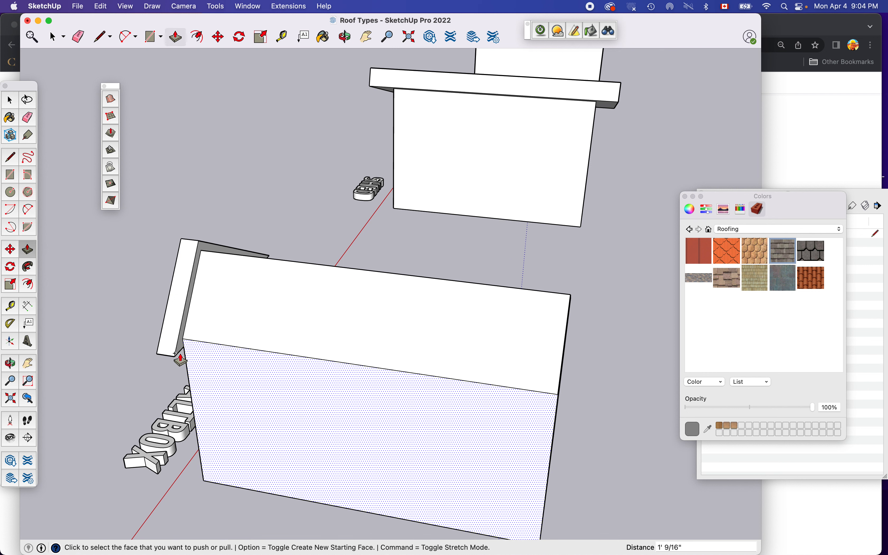
pyautogui.click(175, 348)
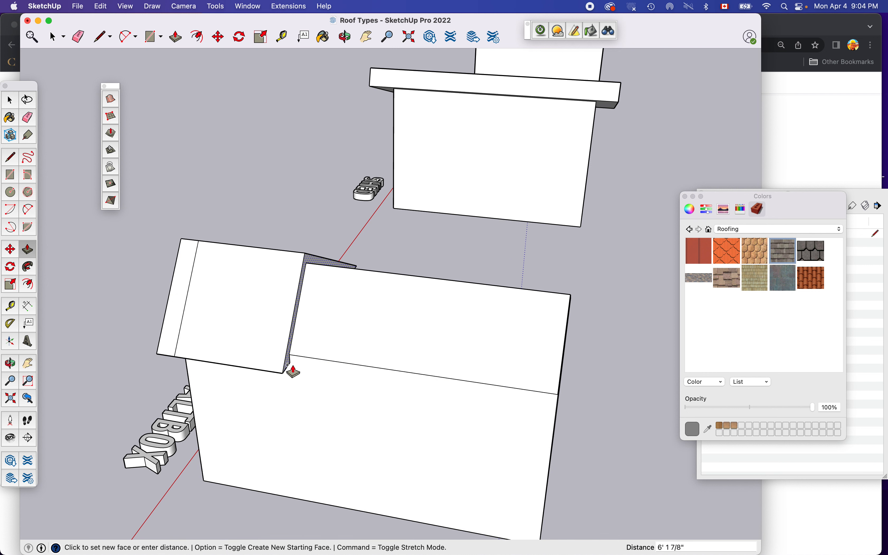
pyautogui.click(568, 411)
pyautogui.press('o')
pyautogui.moveTo(351, 356); pyautogui.dragTo(691, 312)
pyautogui.scroll(-3, 389, 338)
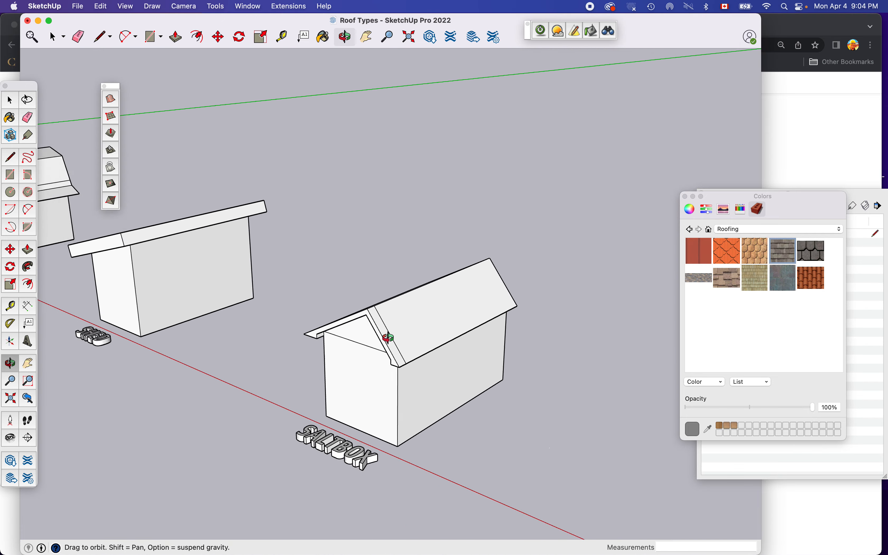
pyautogui.scroll(-8, 389, 338)
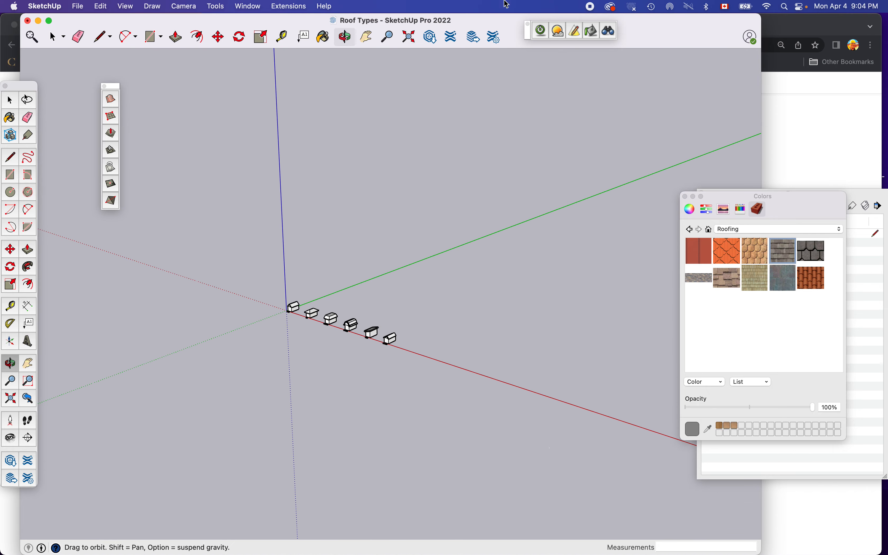